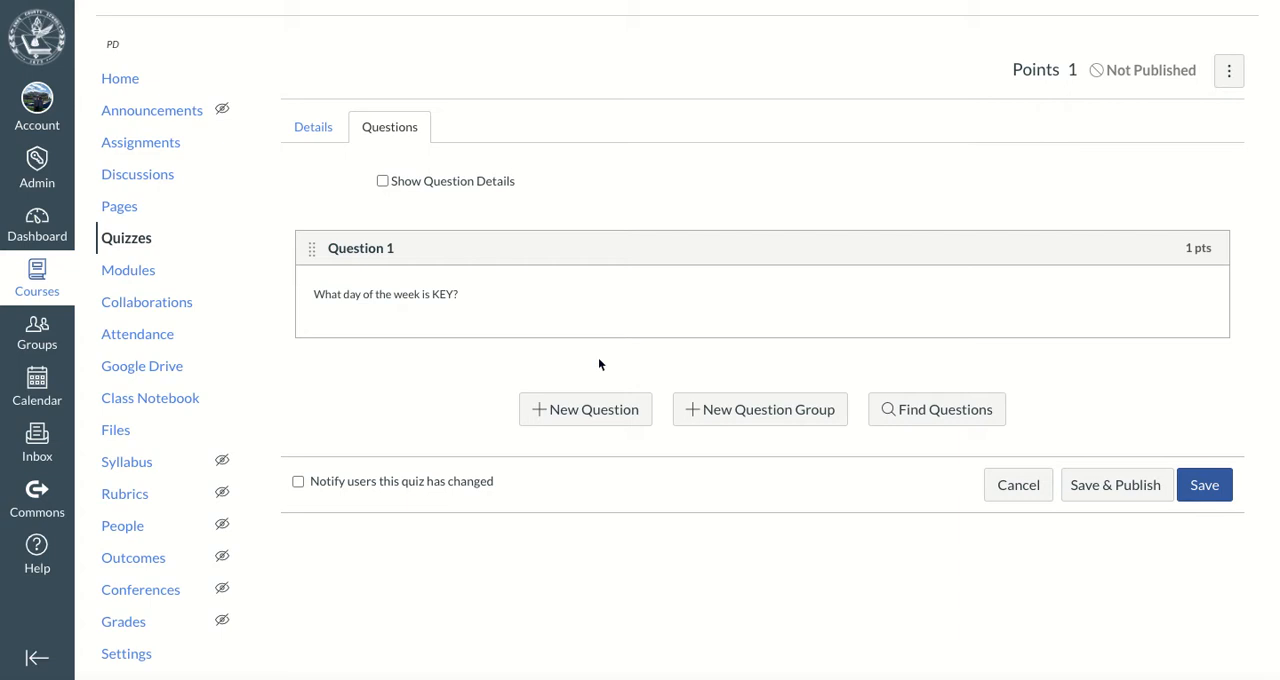
# Add a new quiz question named Question 2 and set its type to Fill In the Blank
pyautogui.click(572, 422)
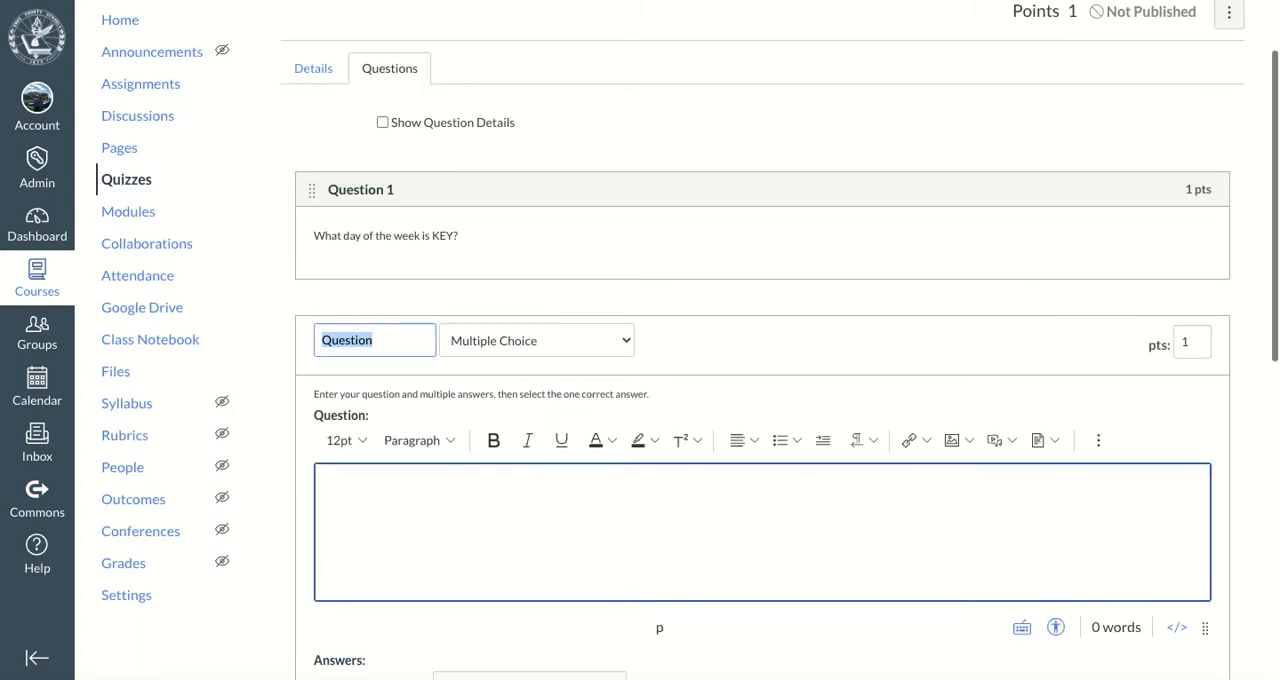
pyautogui.click(408, 334)
pyautogui.write('2')
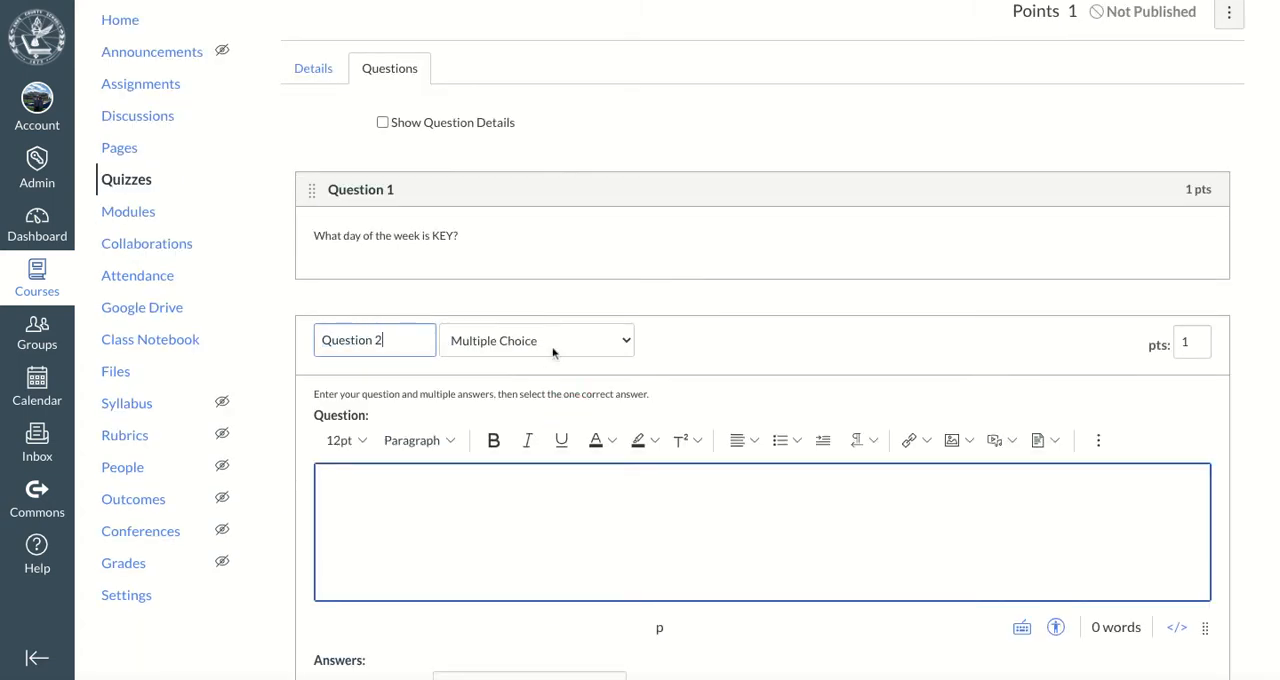
pyautogui.click(567, 344)
pyautogui.click(566, 378)
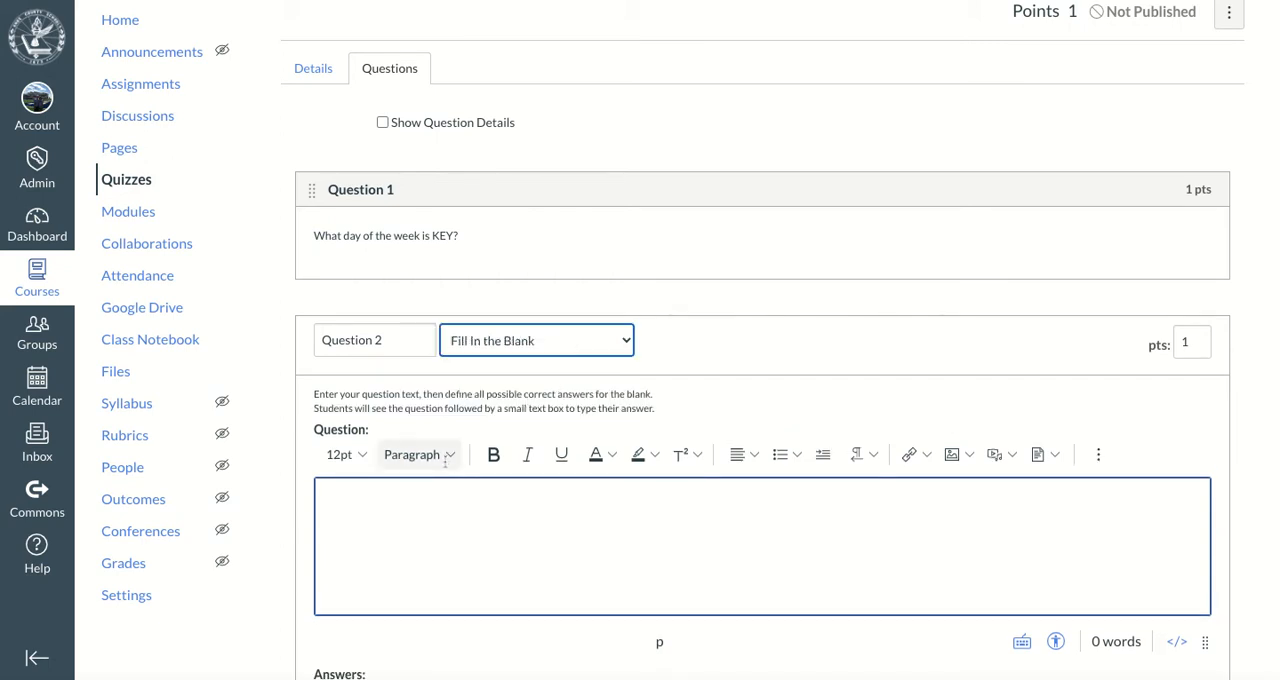
# Enter "Who is your KEY Leader?" as the text of Question 2
pyautogui.click(391, 511)
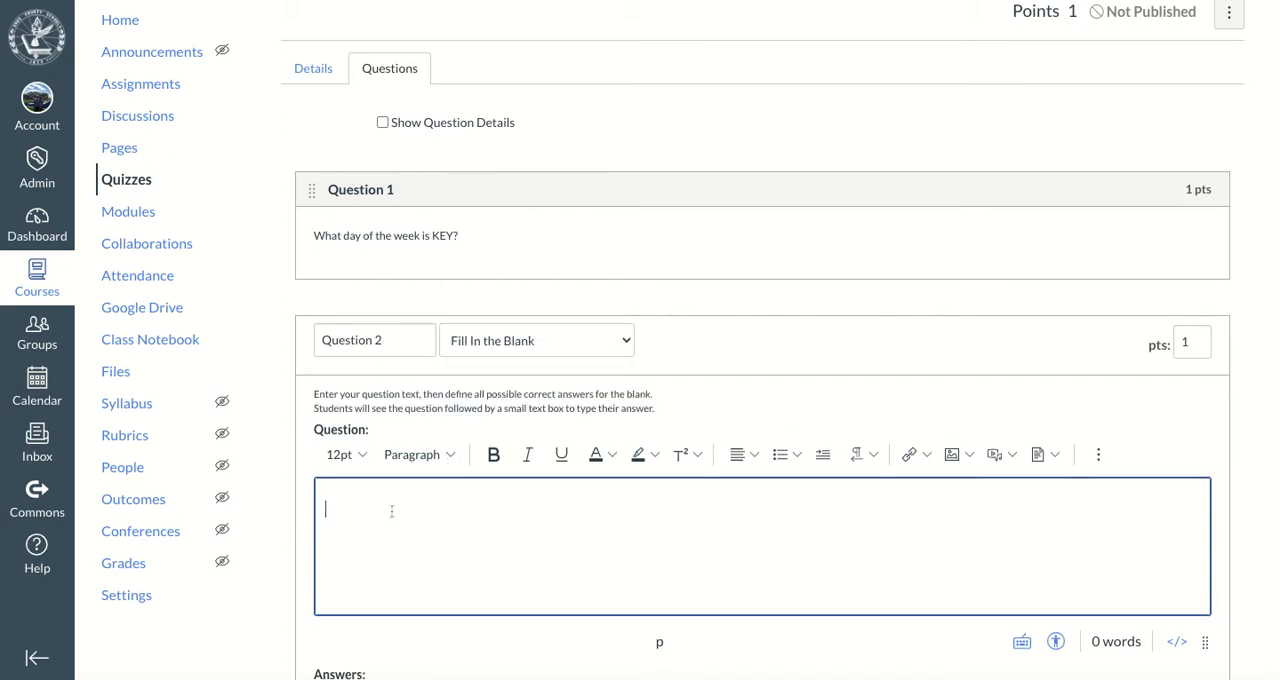
pyautogui.scroll(-3, 391, 511)
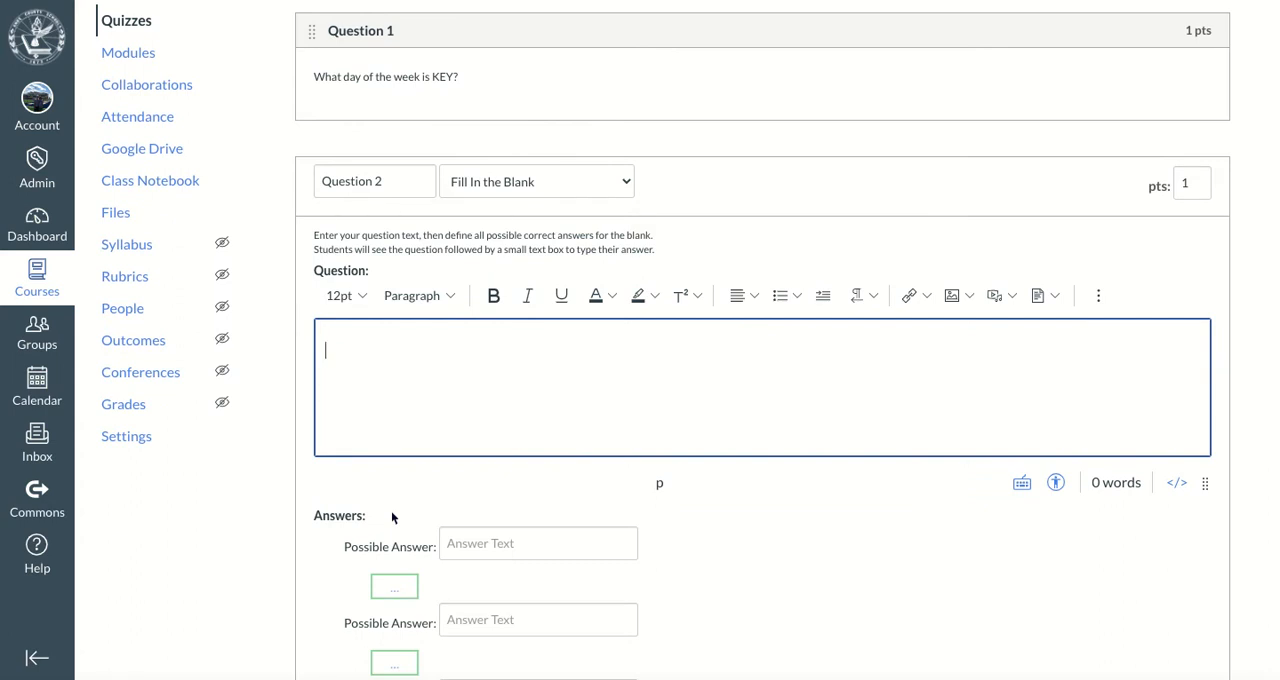
pyautogui.write('Who is your KEY Leader')
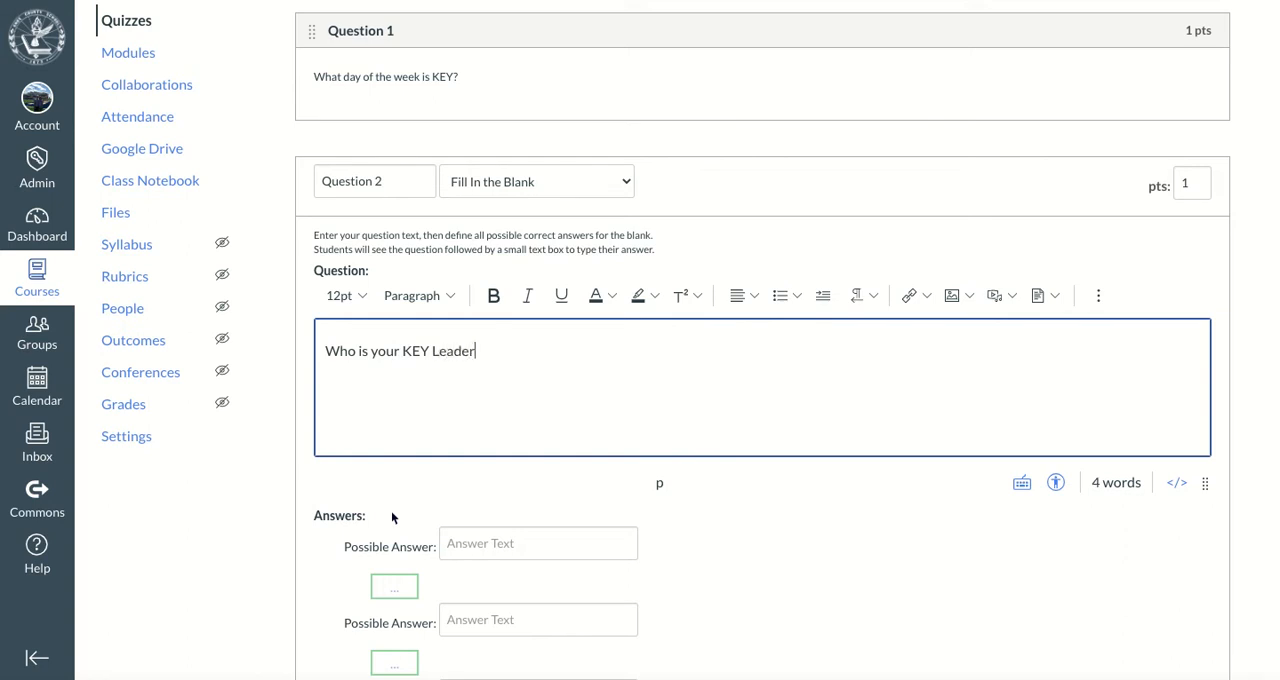
pyautogui.write('?')
# Fill in the four possible answers of Question 2 with the KEY leaders' full names
pyautogui.scroll(-2, 400, 503)
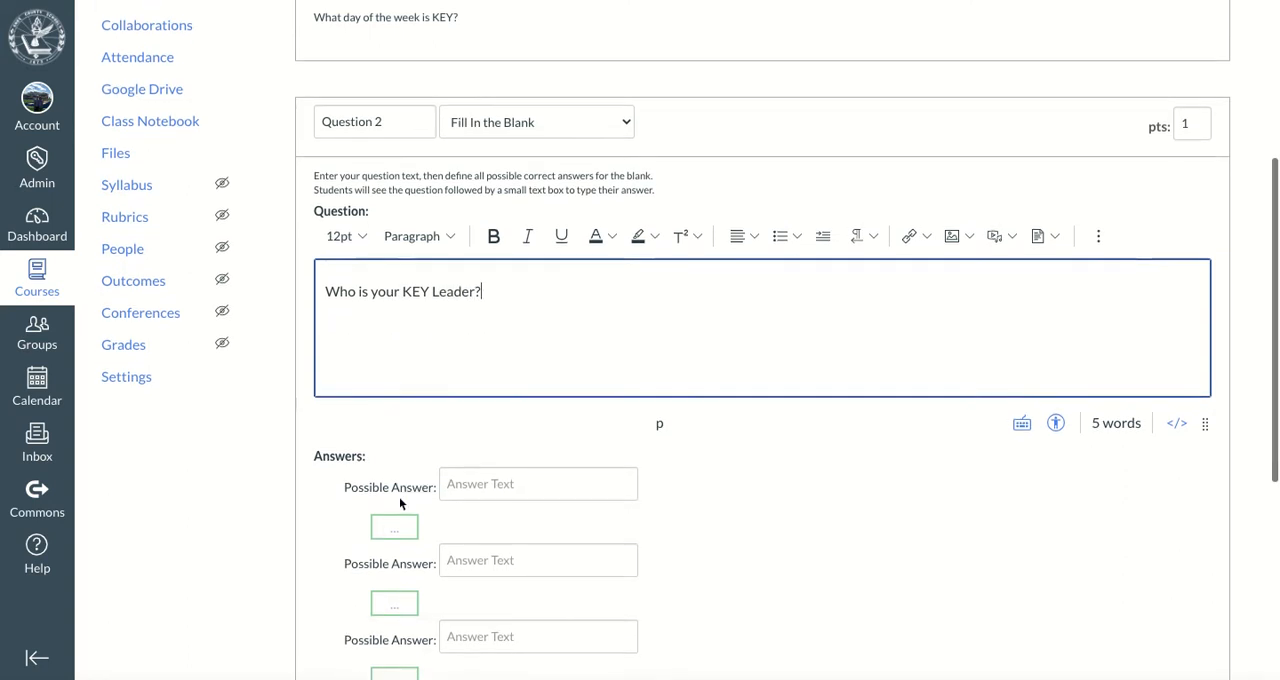
pyautogui.click(466, 336)
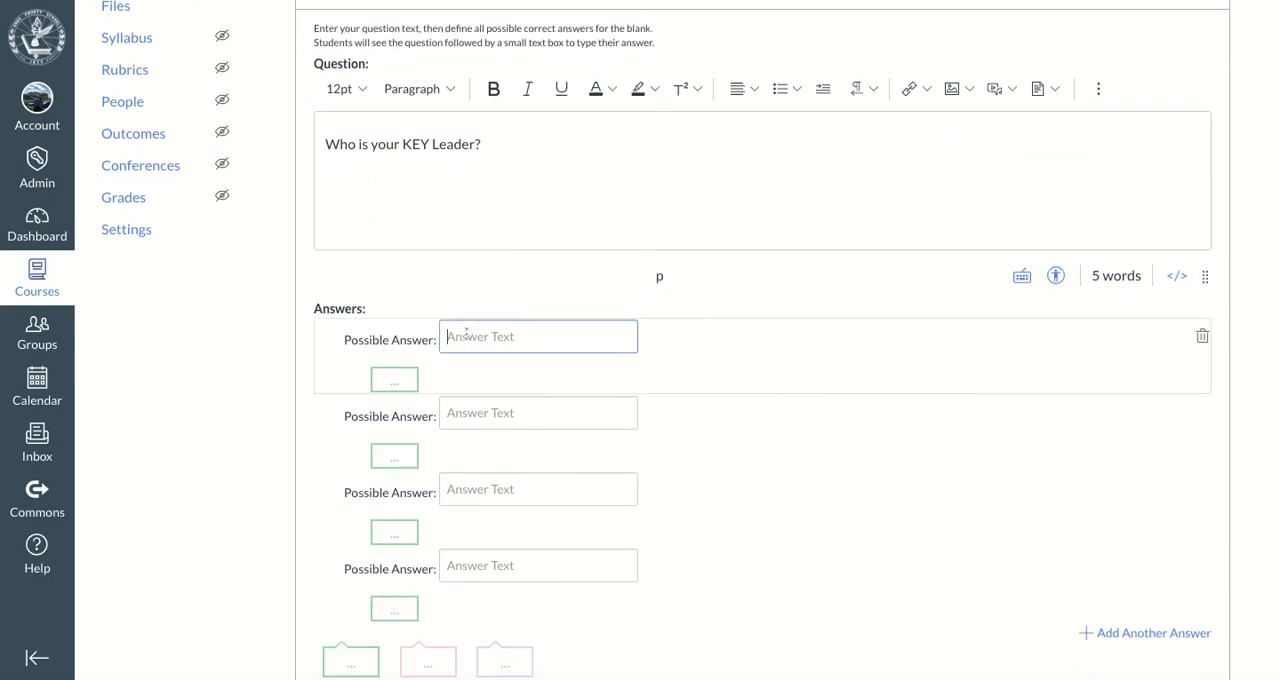
pyautogui.click(487, 413)
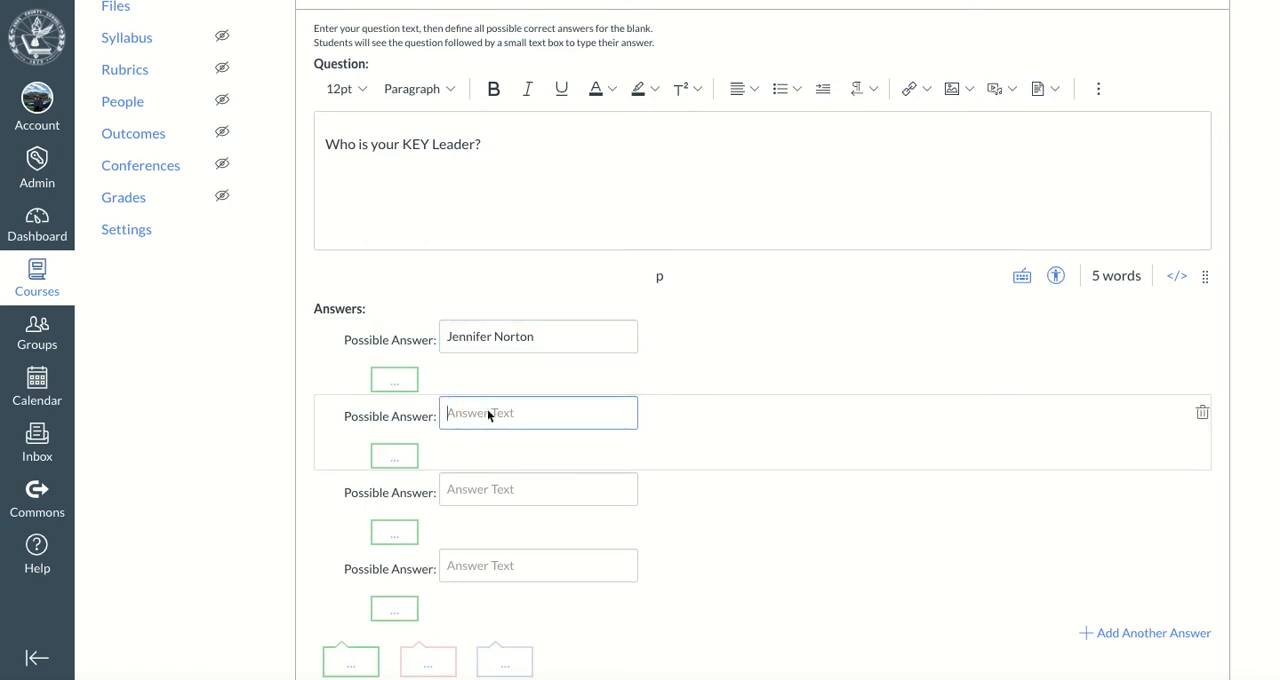
pyautogui.click(464, 495)
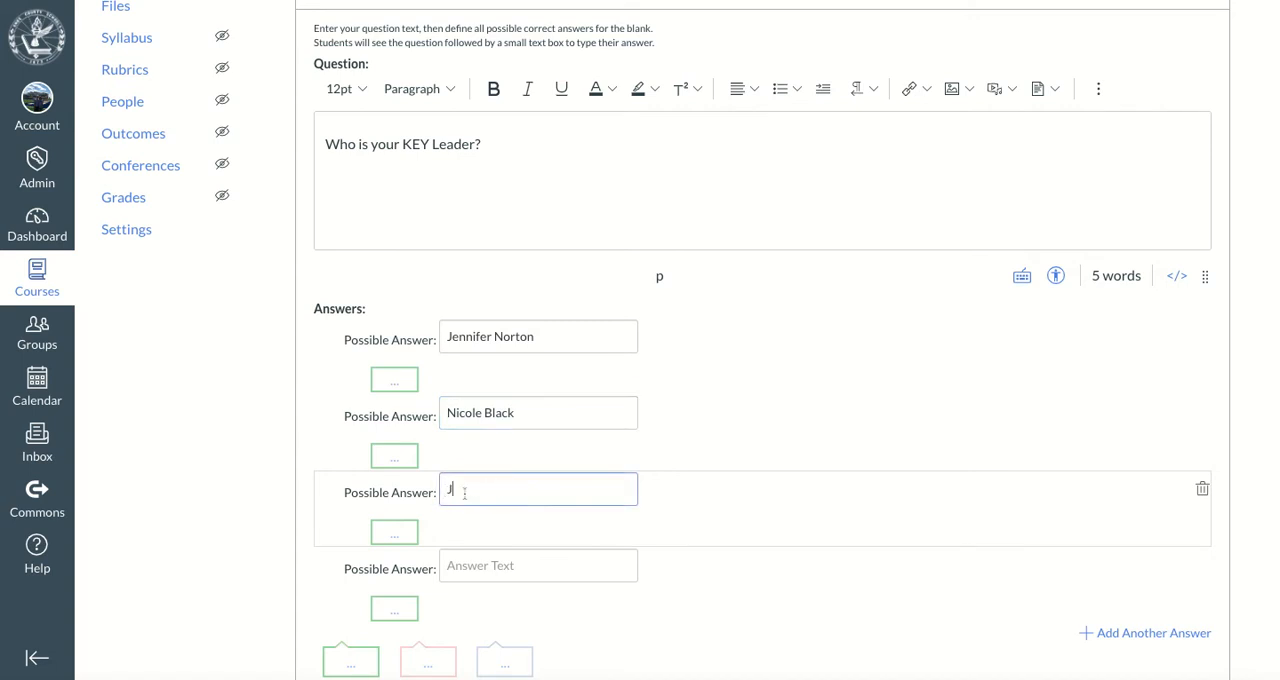
pyautogui.click(463, 566)
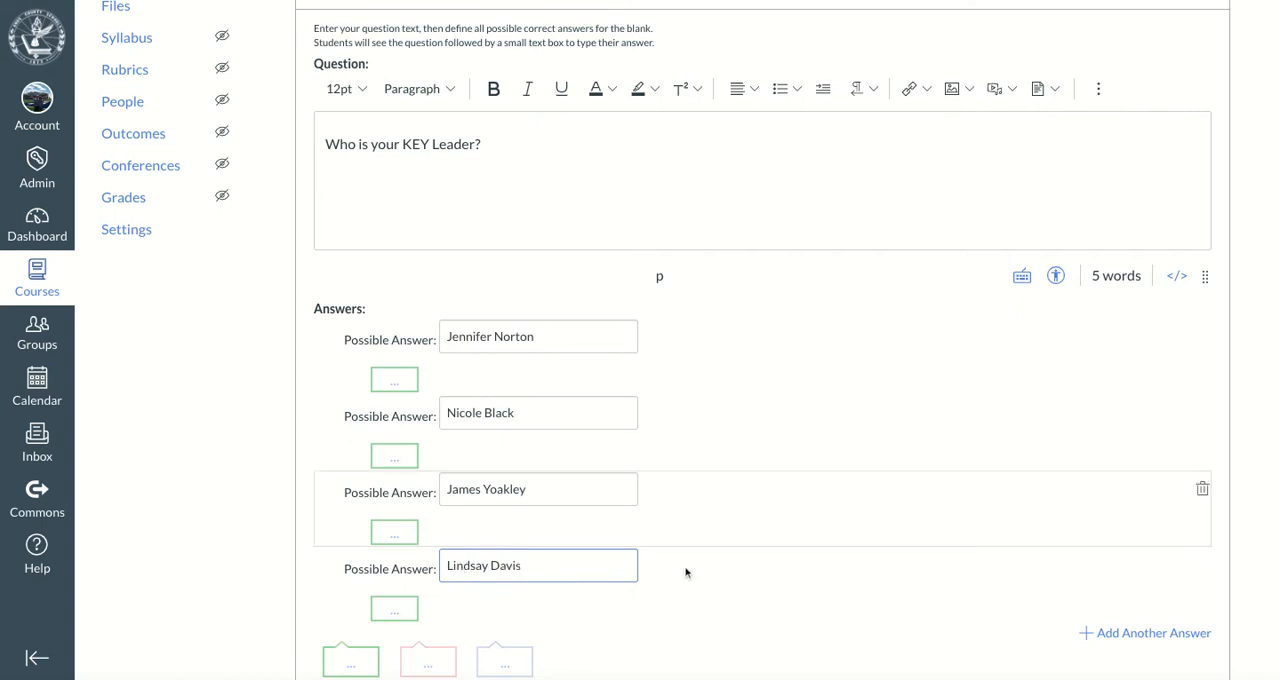
pyautogui.click(184, 505)
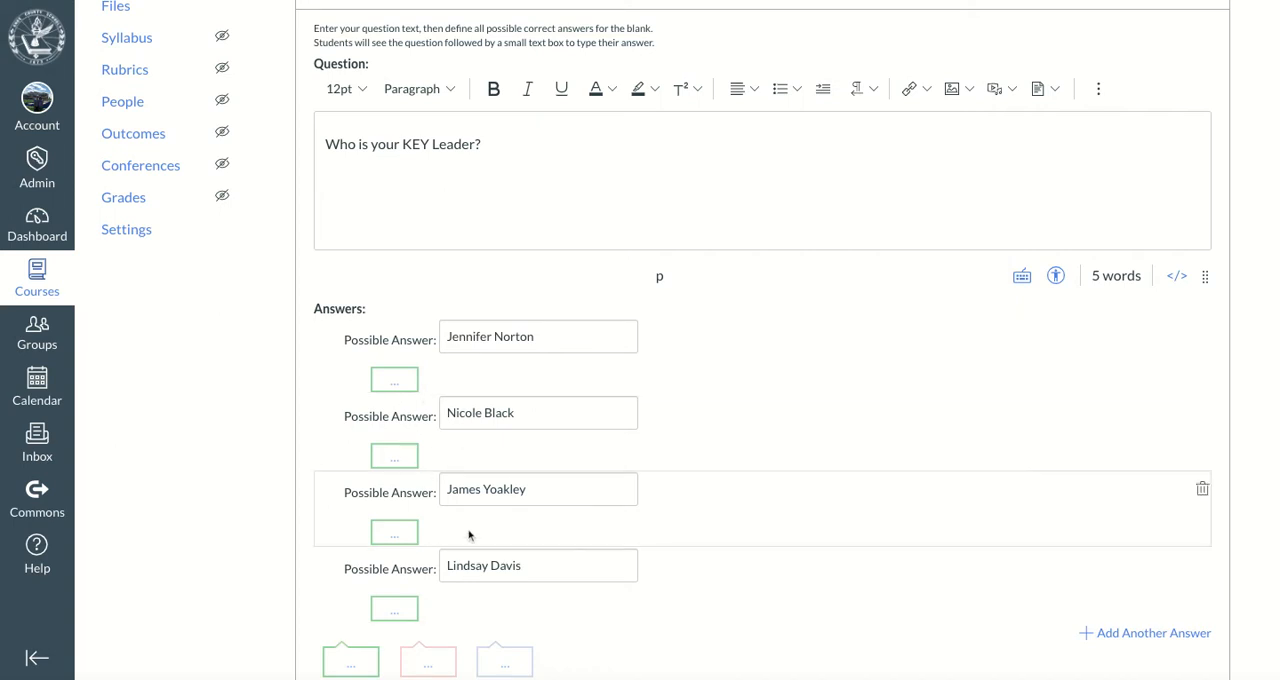
# Add four more possible answers to Question 2, containing only the last names of the same four leaders in the same order
pyautogui.click(1178, 636)
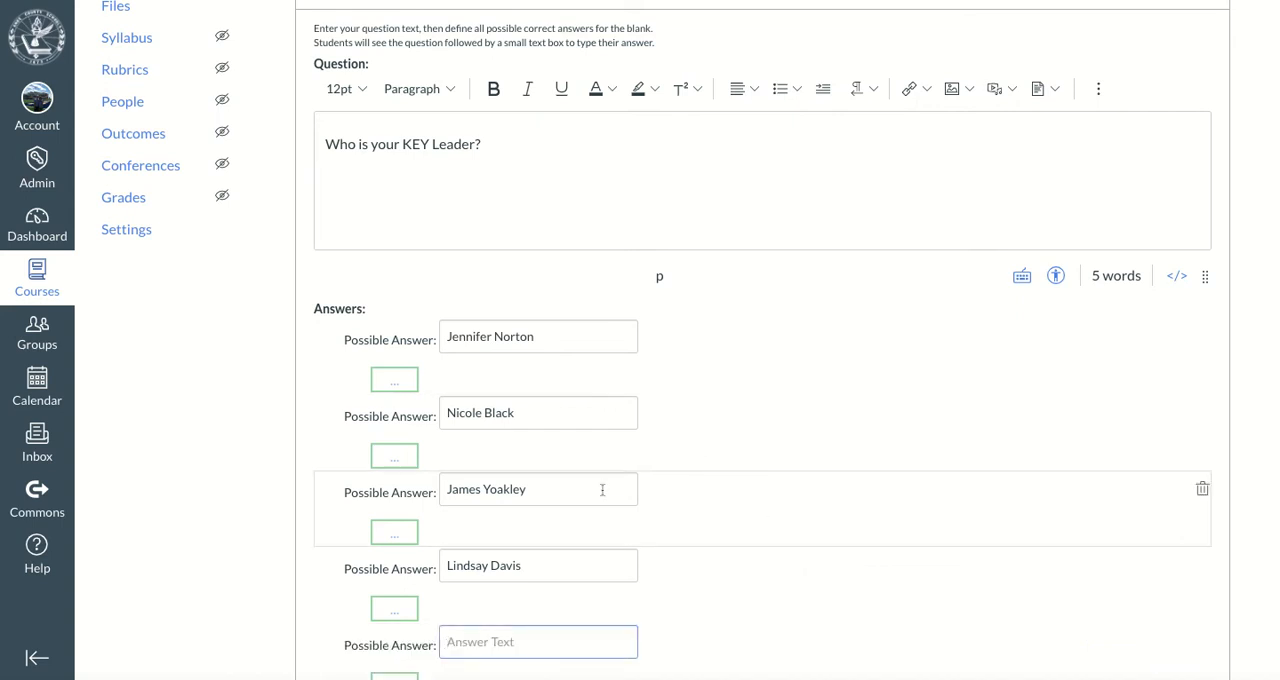
pyautogui.scroll(-2, 602, 490)
pyautogui.write('Norton')
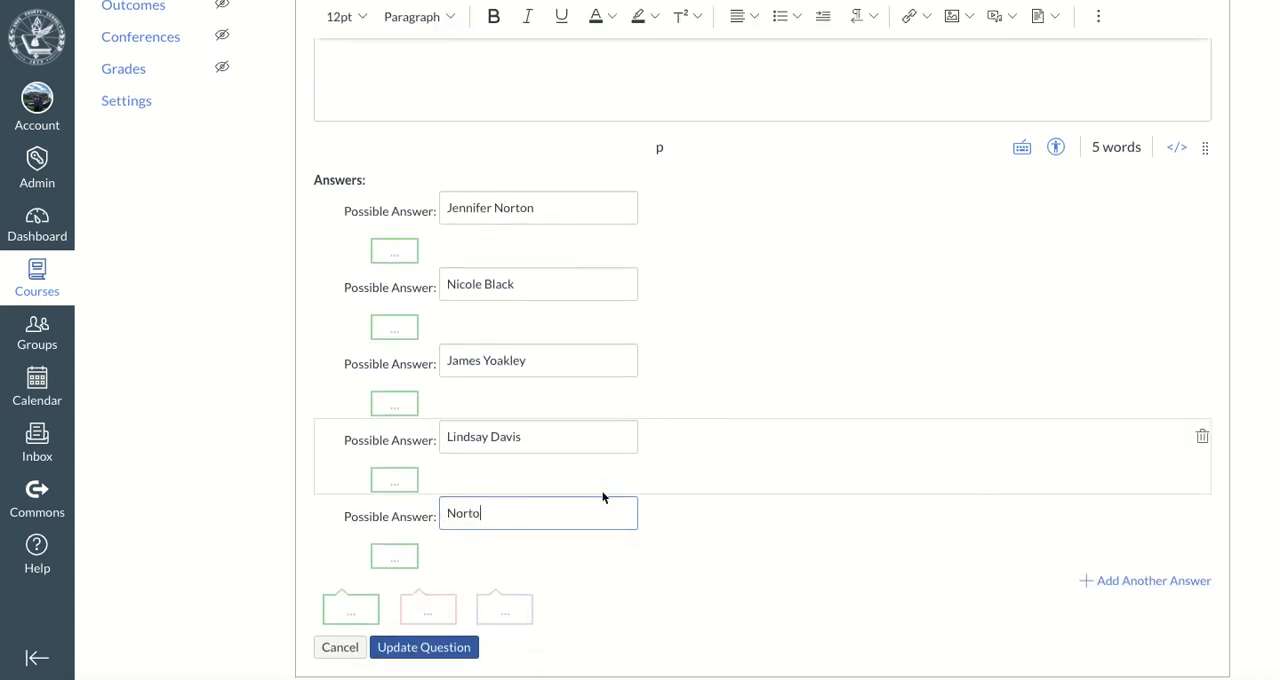
pyautogui.click(1105, 580)
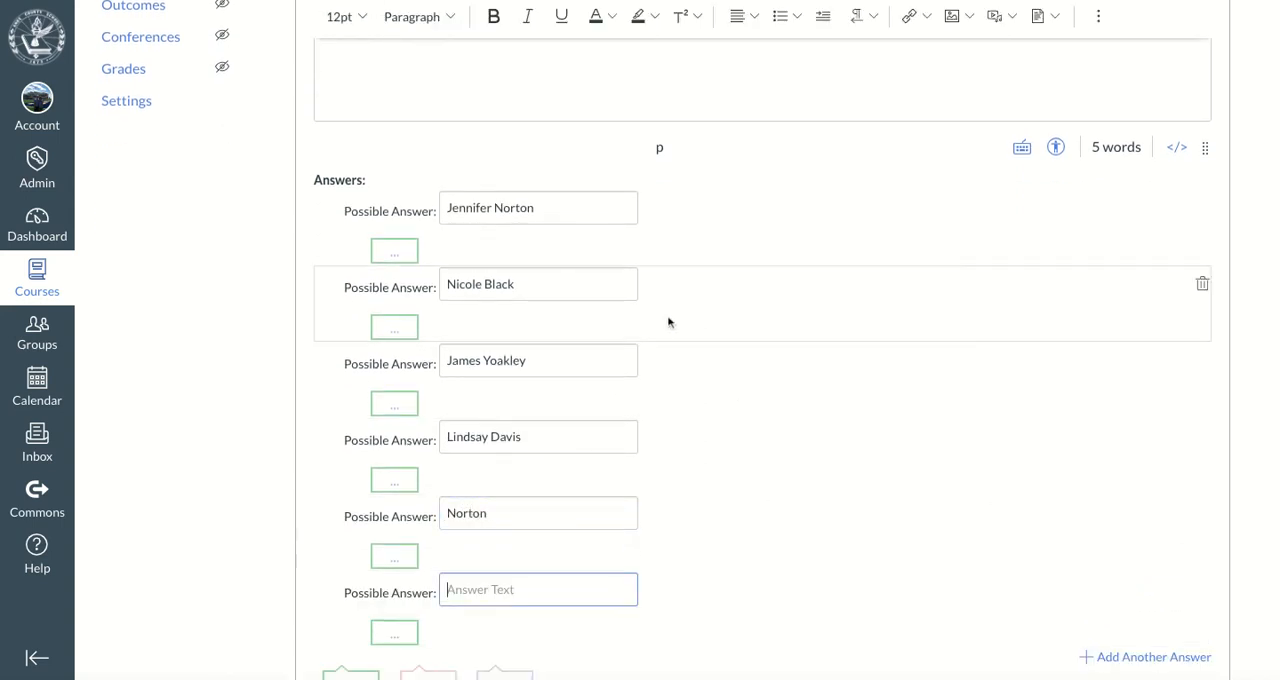
pyautogui.write('Black')
pyautogui.scroll(-3, 1083, 537)
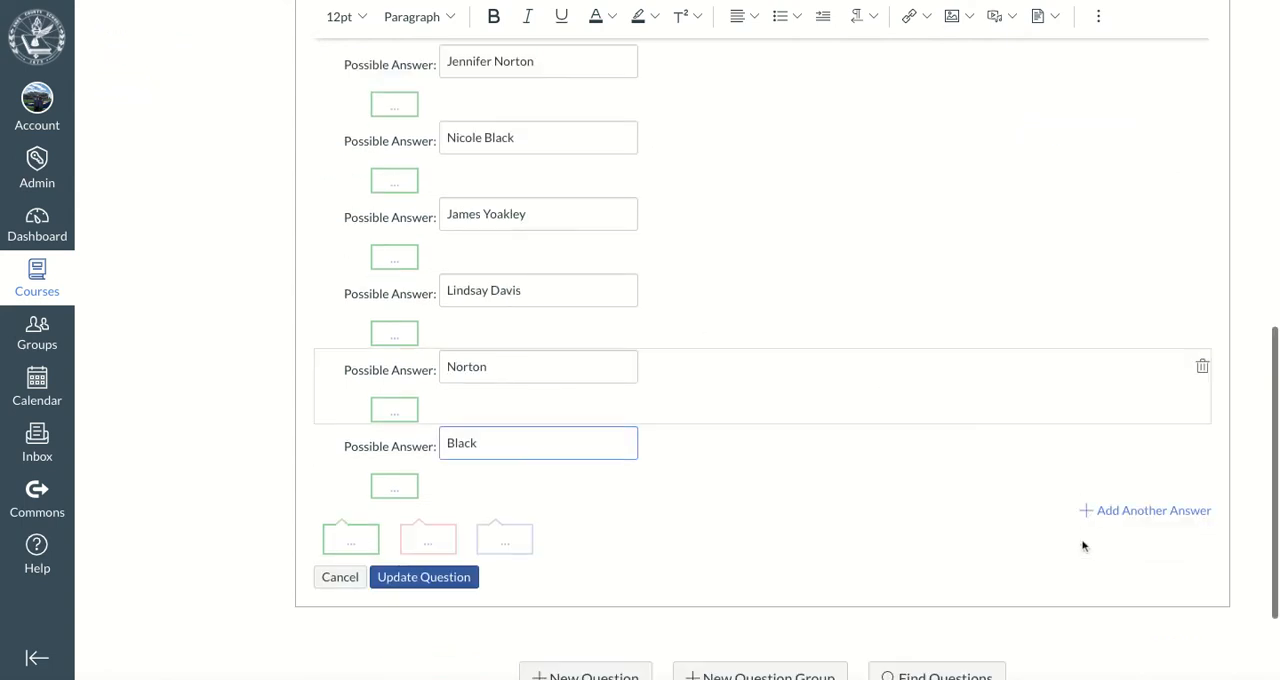
pyautogui.click(1123, 513)
pyautogui.write('Yoakley')
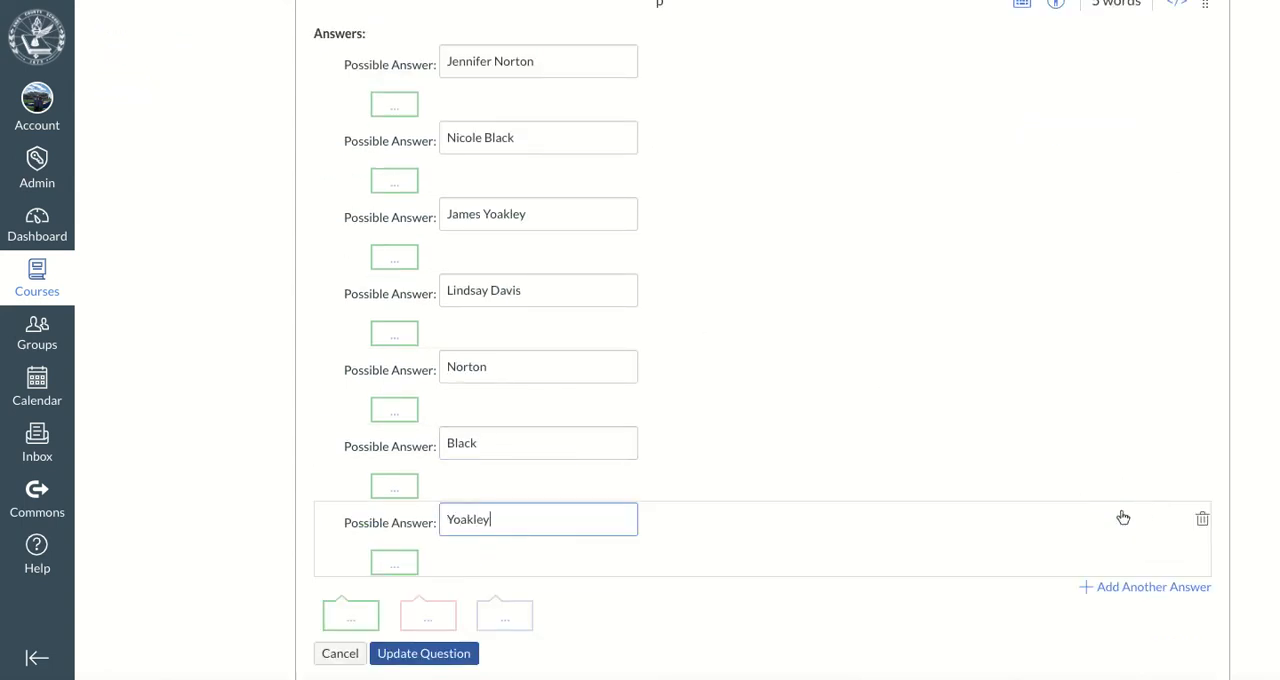
pyautogui.click(1139, 588)
pyautogui.write('Davis')
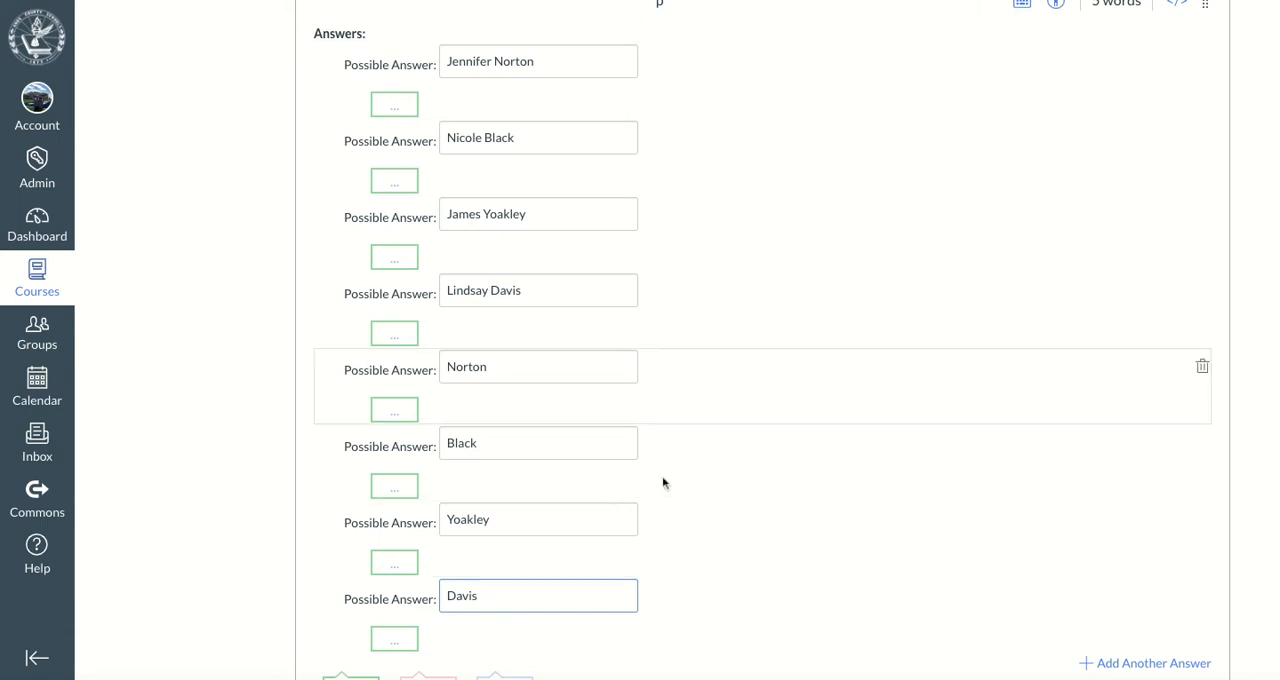
# Review the entries of Question 2 and save the question to the quiz
pyautogui.scroll(-2, 180, 419)
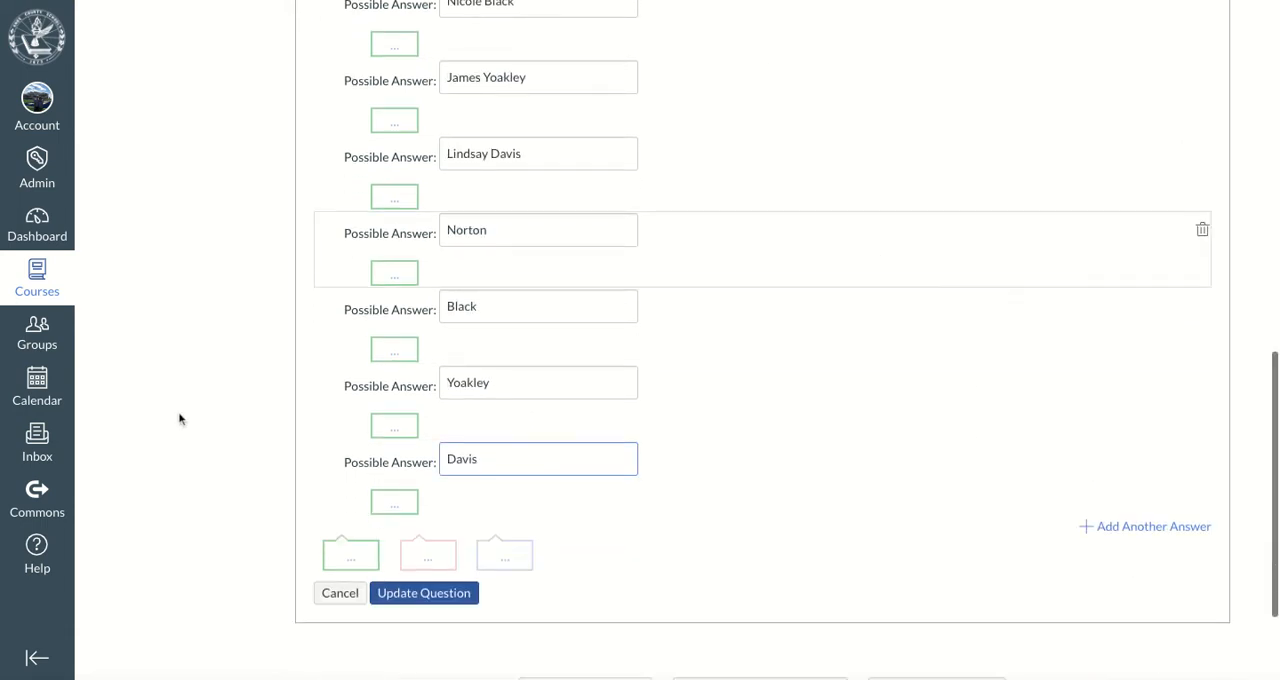
pyautogui.scroll(2, 180, 419)
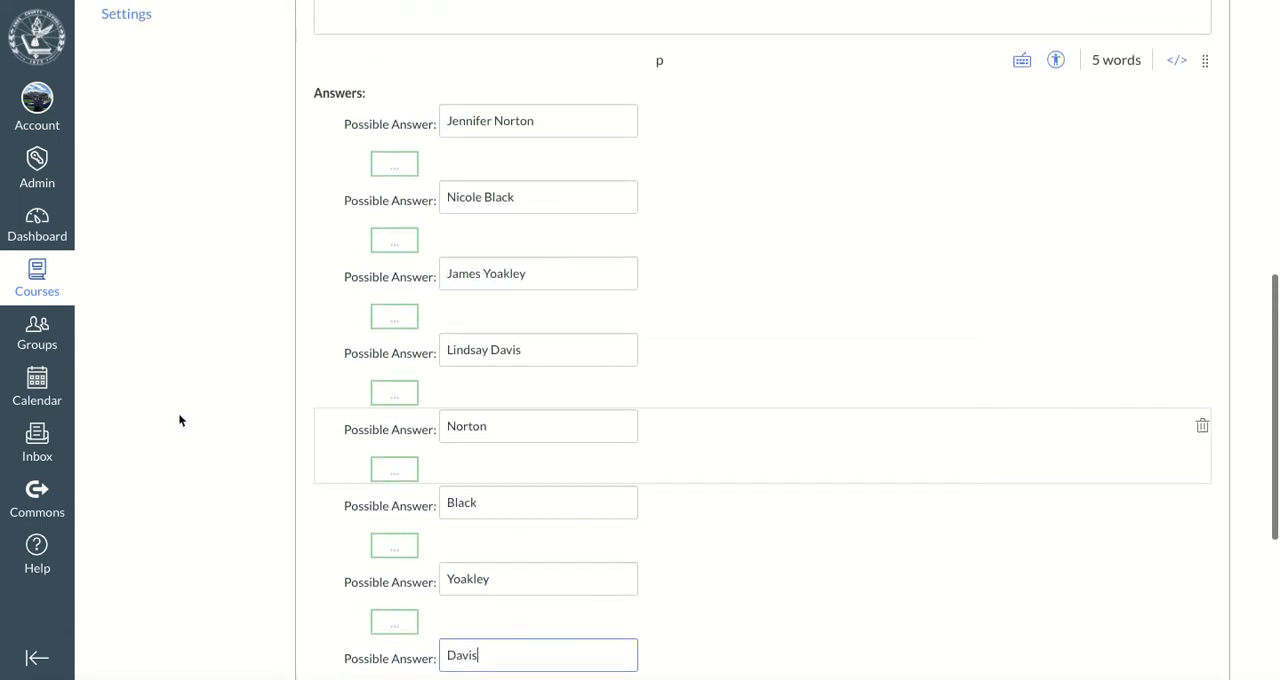
pyautogui.scroll(-2, 180, 419)
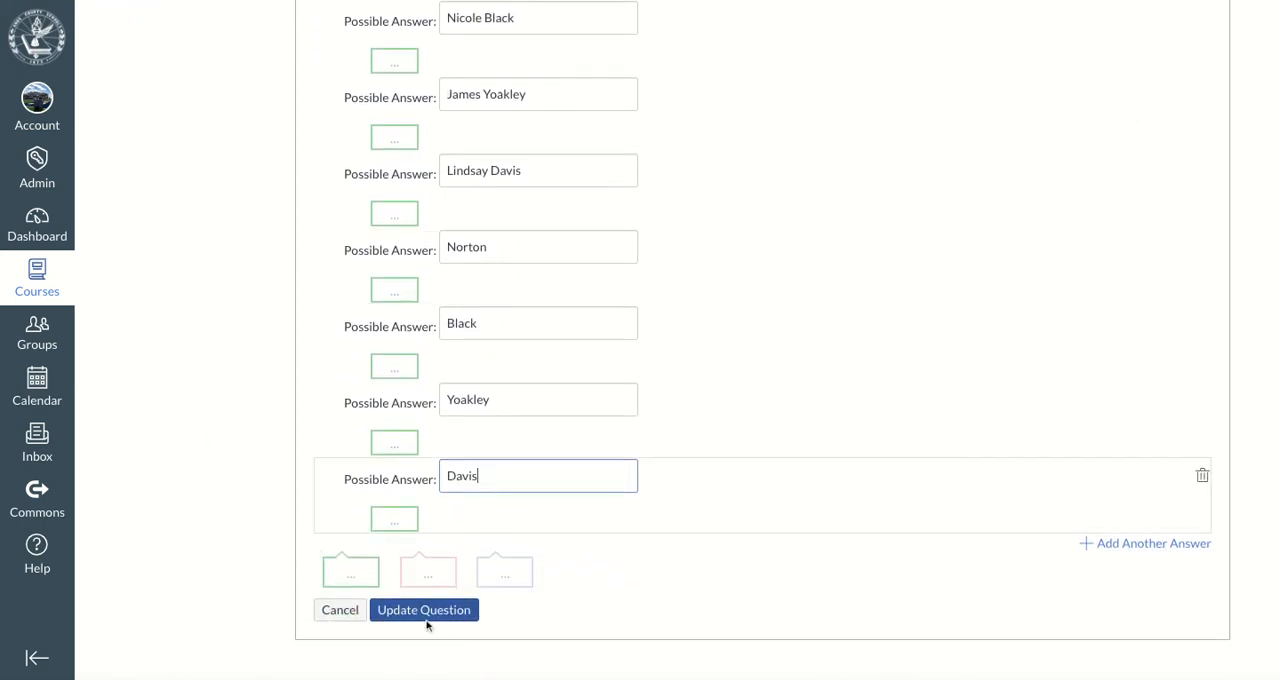
pyautogui.scroll(8, 957, 266)
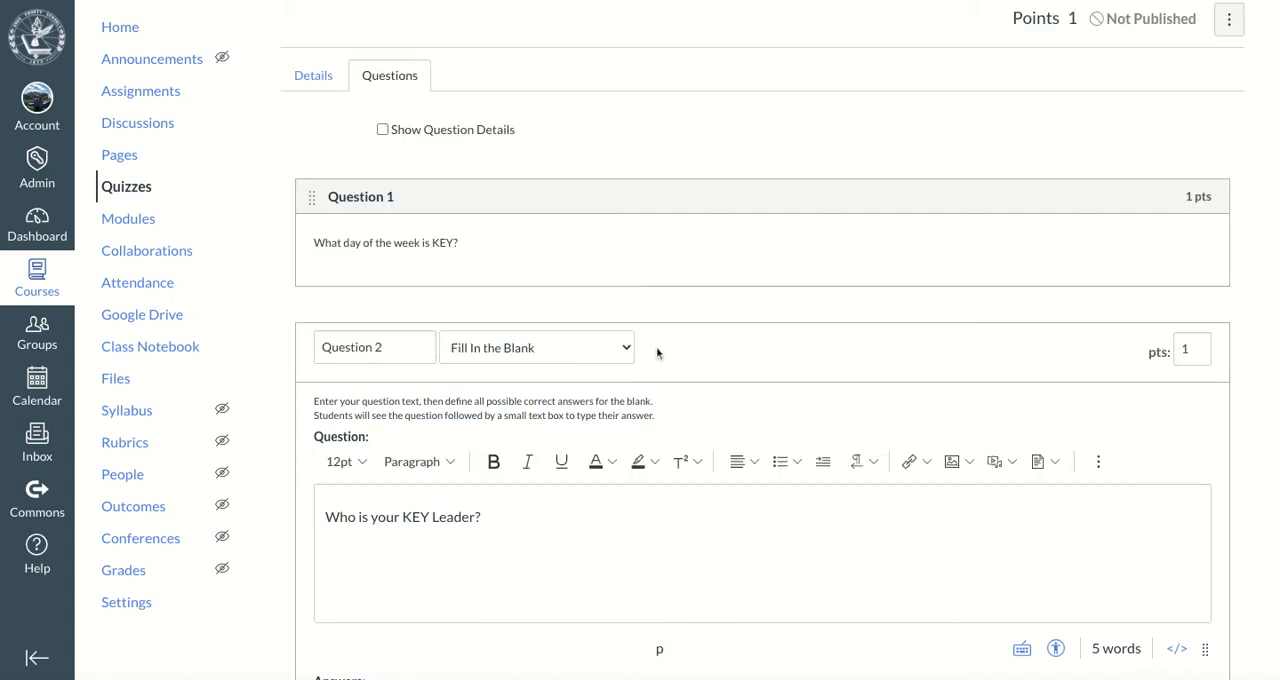
pyautogui.scroll(-1, 657, 352)
pyautogui.scroll(-7, 657, 352)
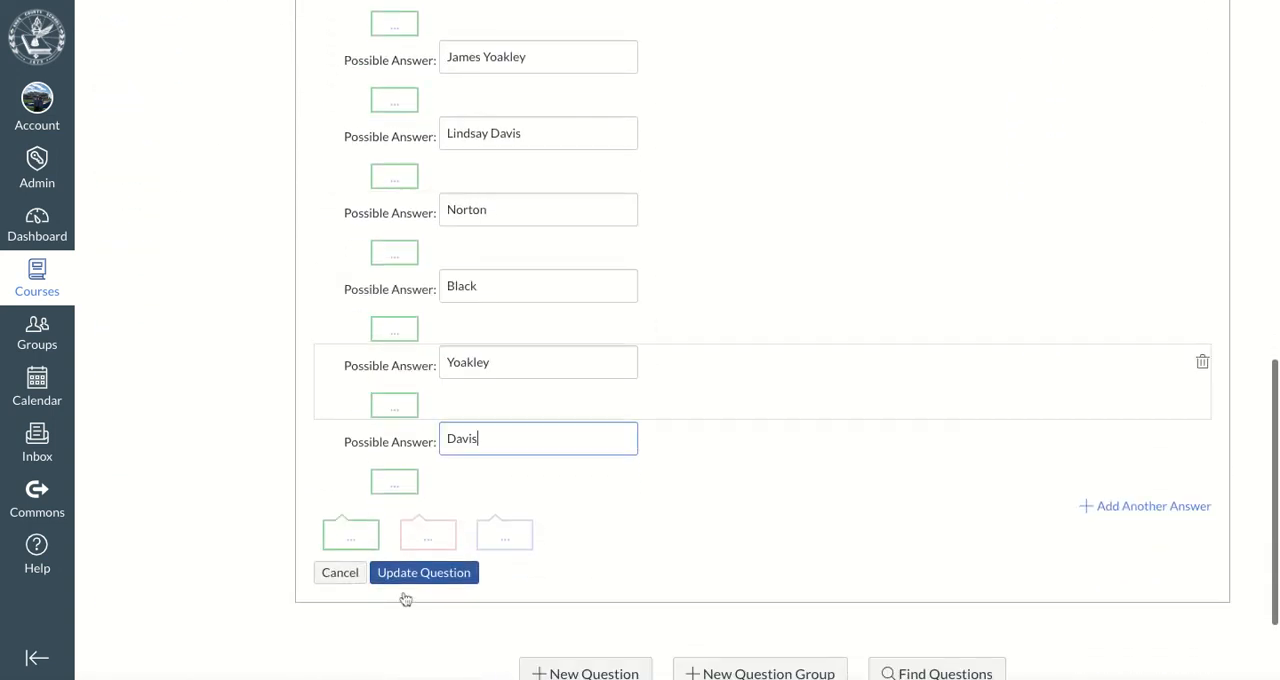
pyautogui.click(423, 574)
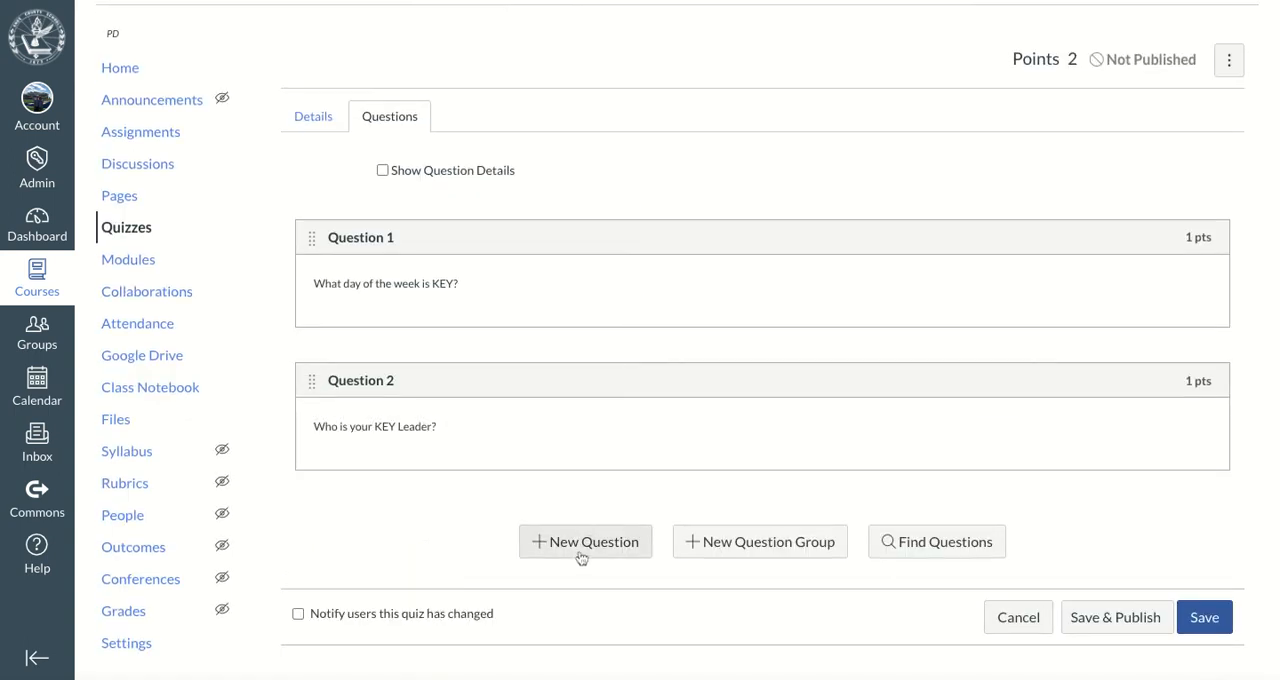
# Add a new quiz question named Question 3 and set its type to Fill In Multiple Blanks
pyautogui.click(578, 560)
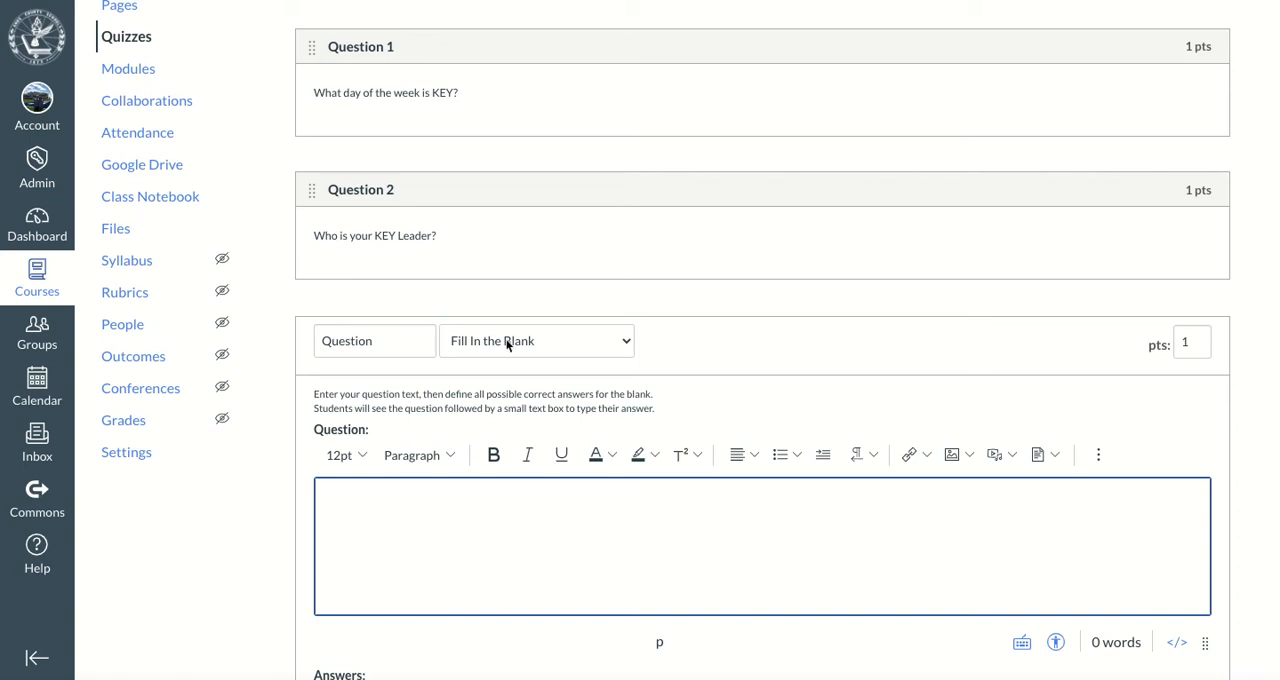
pyautogui.click(507, 343)
pyautogui.click(522, 364)
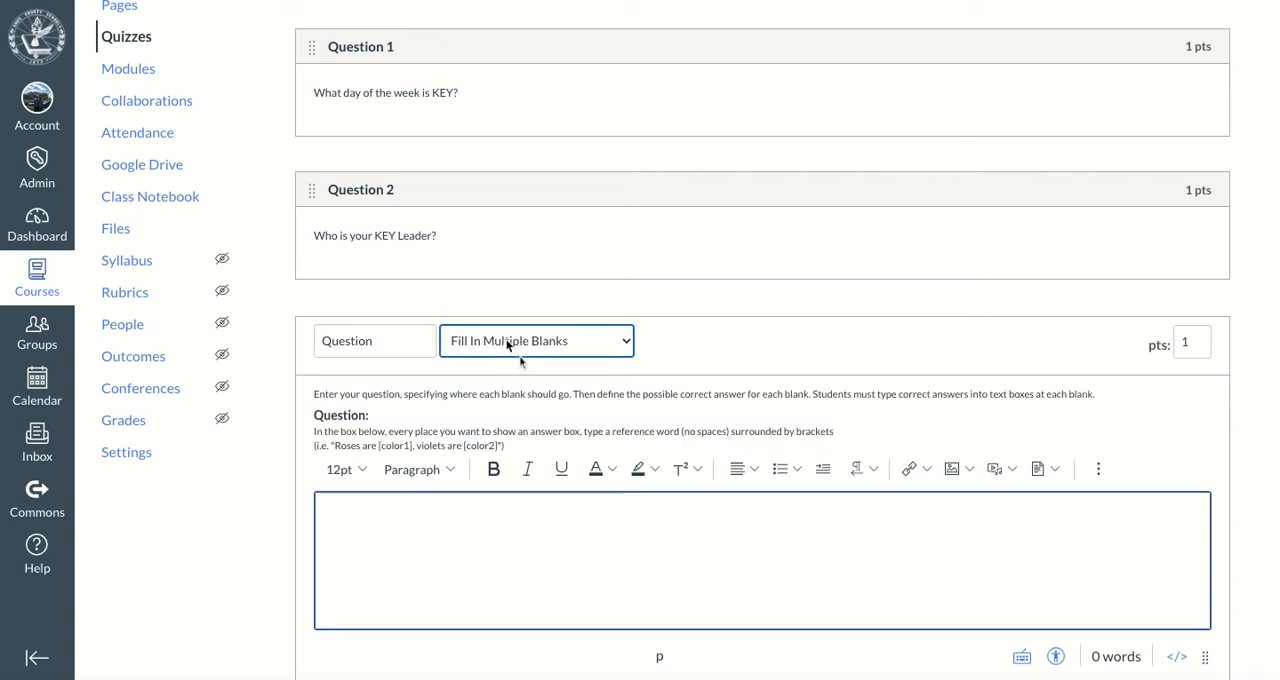
pyautogui.click(393, 343)
pyautogui.write('3')
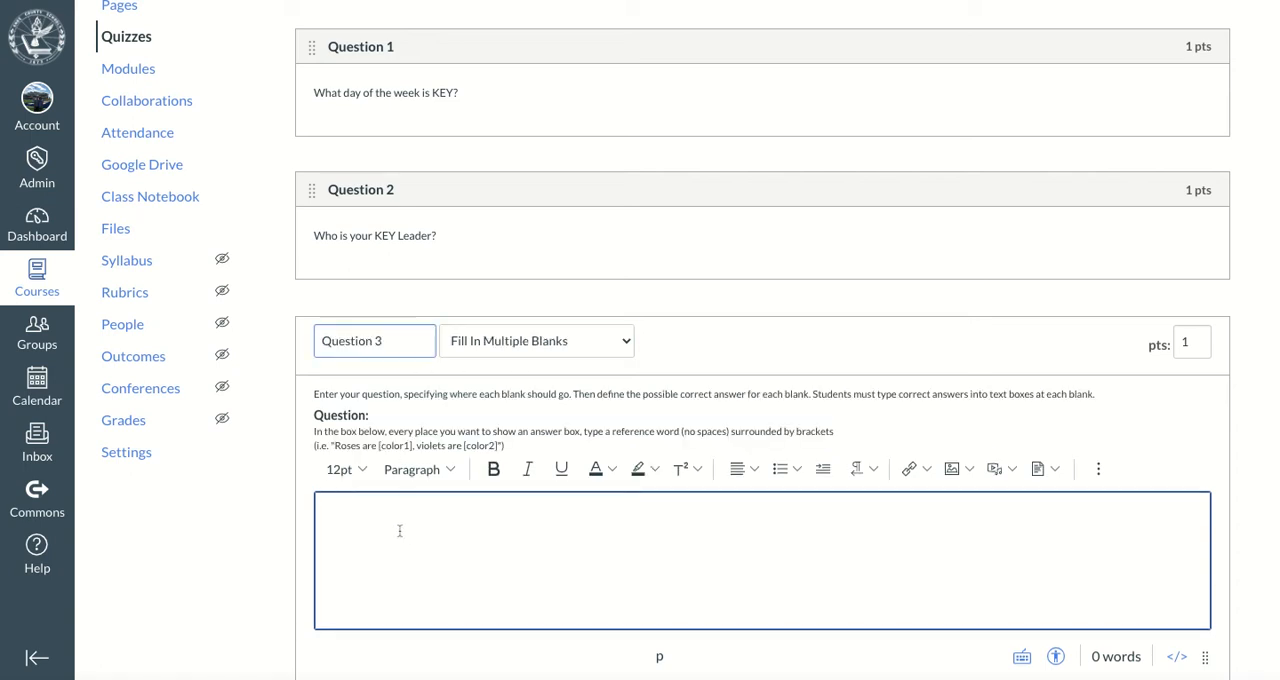
# Write "Who is the administrator that supports Mrs. [last name]'s KEY?" as Question 3's first line, using the fourth leader's last name
pyautogui.click(398, 527)
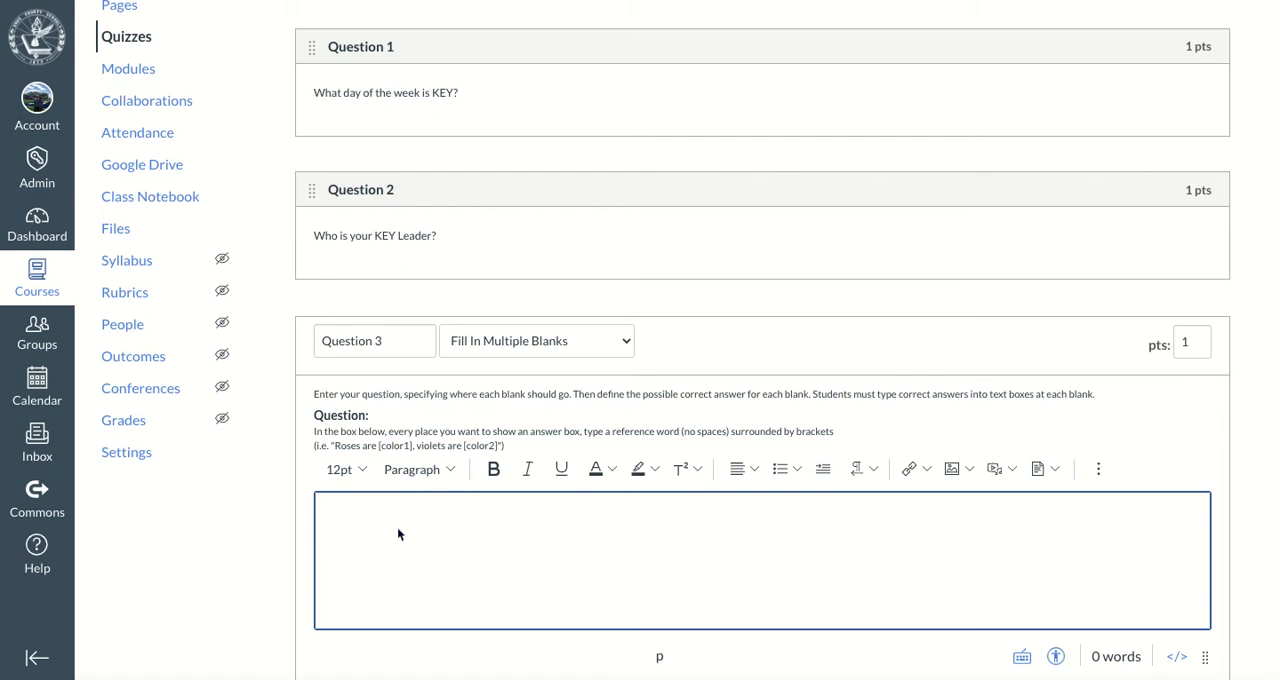
pyautogui.write('Who is the administra')
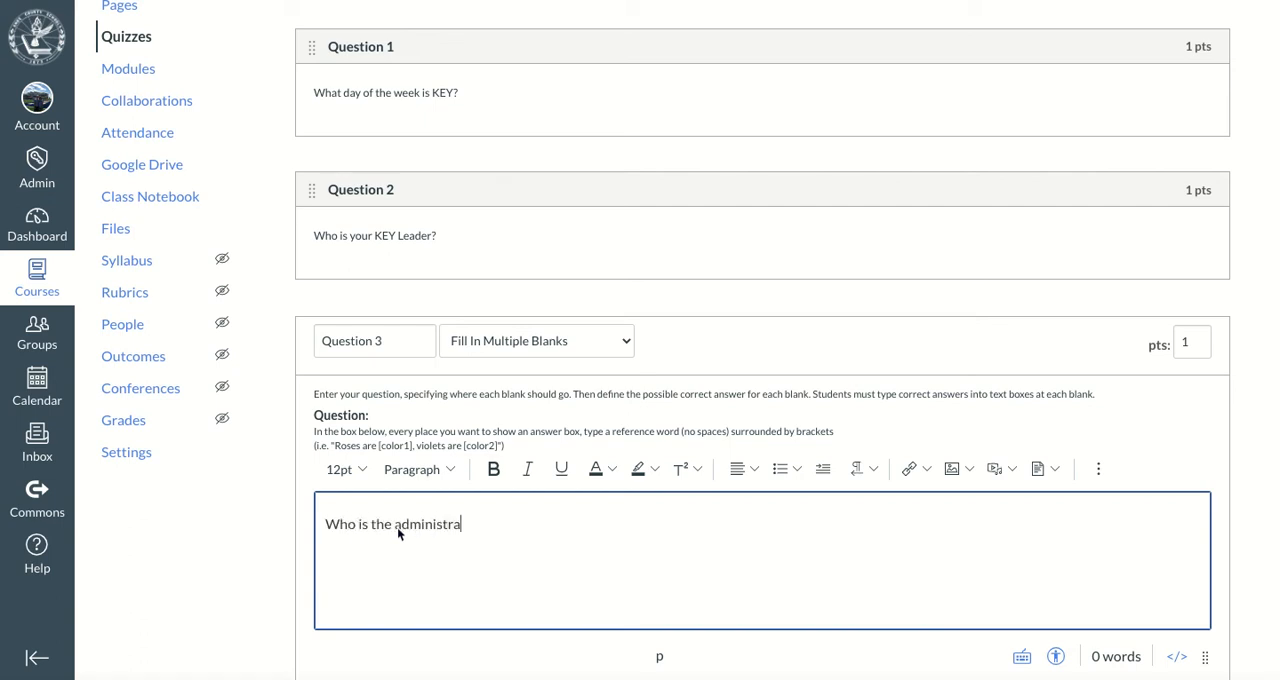
pyautogui.write('tor that supports Mrs. Da')
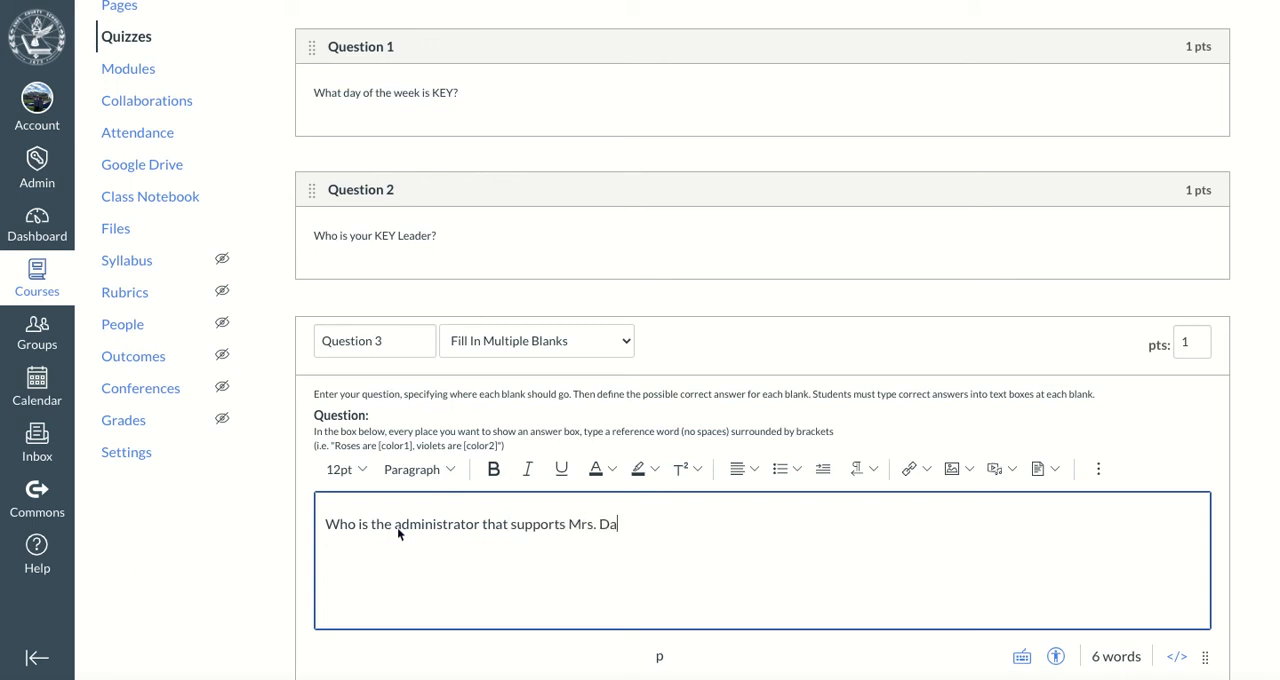
pyautogui.write("vis's KEY?")
# Add a second line, "Who is the administrator that supports Mr. [last name]'s KEY?", to Question 3, using the third leader's last name
pyautogui.press('Return')
pyautogui.write('Who is the adm')
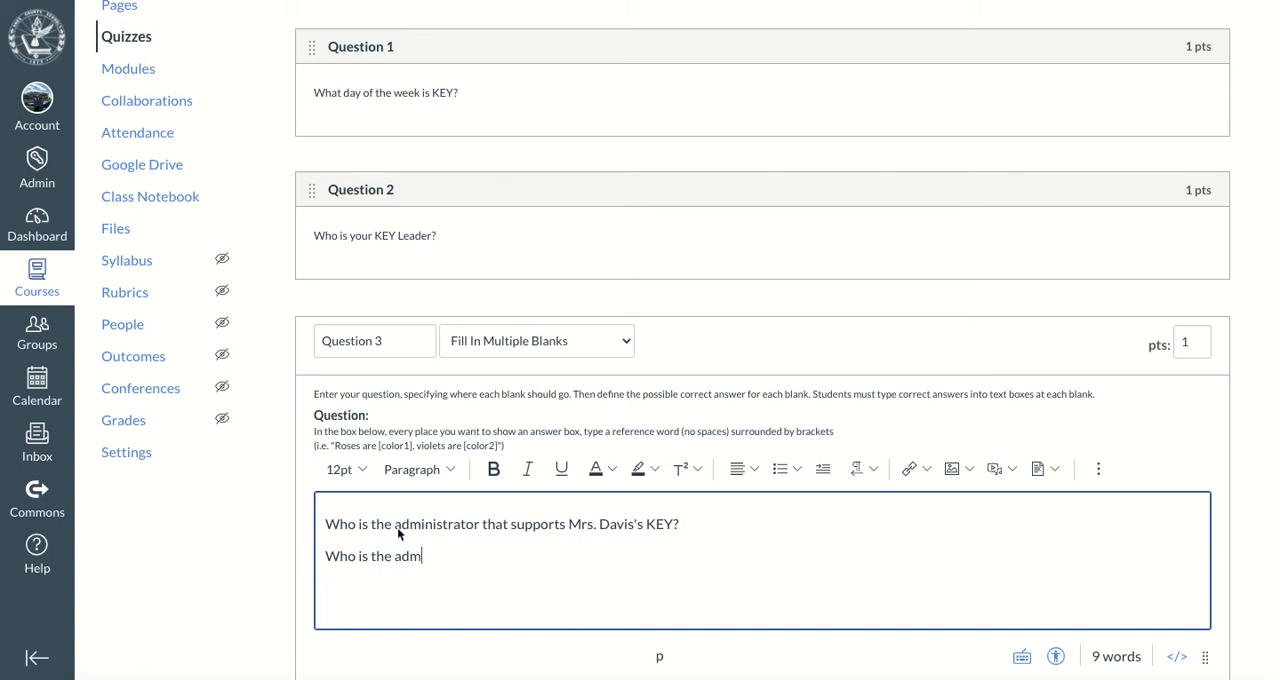
pyautogui.write('inistrator that sup')
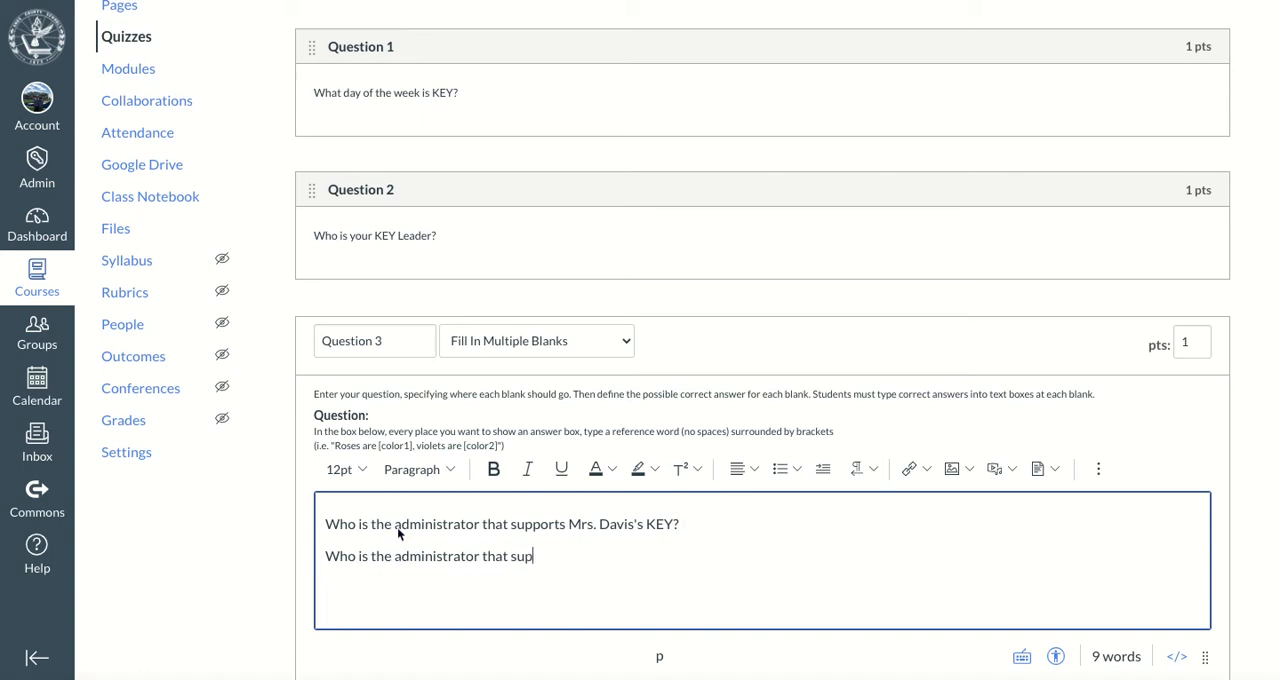
pyautogui.write('ports Mr. Y')
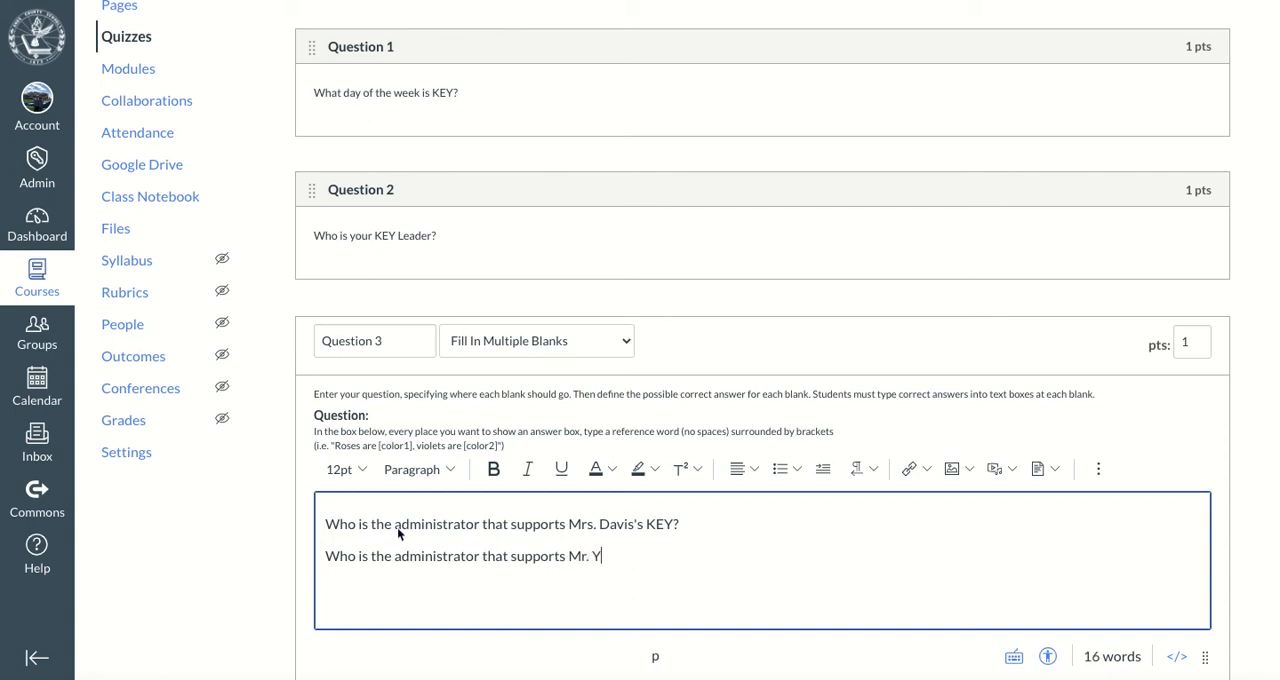
pyautogui.write("oakley's KEY?")
pyautogui.press('Return')
pyautogui.write('WH')
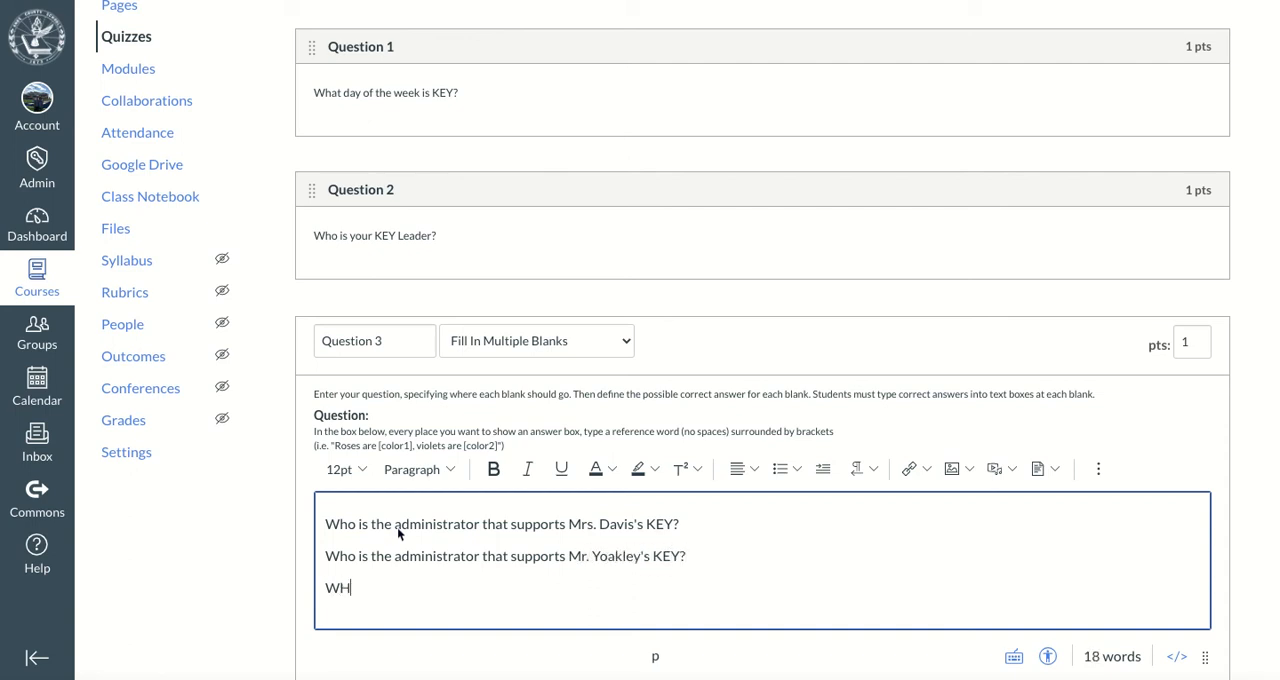
pyautogui.write('o is')
pyautogui.press('BackSpace')
pyautogui.press('BackSpace')
pyautogui.press('BackSpace')
pyautogui.press('BackSpace')
pyautogui.press('BackSpace')
pyautogui.press('BackSpace')
pyautogui.write('Who is the admini')
pyautogui.press('BackSpace')
pyautogui.press('BackSpace')
pyautogui.press('BackSpace')
pyautogui.press('BackSpace')
pyautogui.press('BackSpace')
pyautogui.press('BackSpace')
pyautogui.press('BackSpace')
pyautogui.press('BackSpace')
pyautogui.press('BackSpace')
pyautogui.press('BackSpace')
pyautogui.press('BackSpace')
pyautogui.press('BackSpace')
pyautogui.press('BackSpace')
pyautogui.press('BackSpace')
pyautogui.press('BackSpace')
pyautogui.press('BackSpace')
pyautogui.press('BackSpace')
pyautogui.scroll(-1, 711, 531)
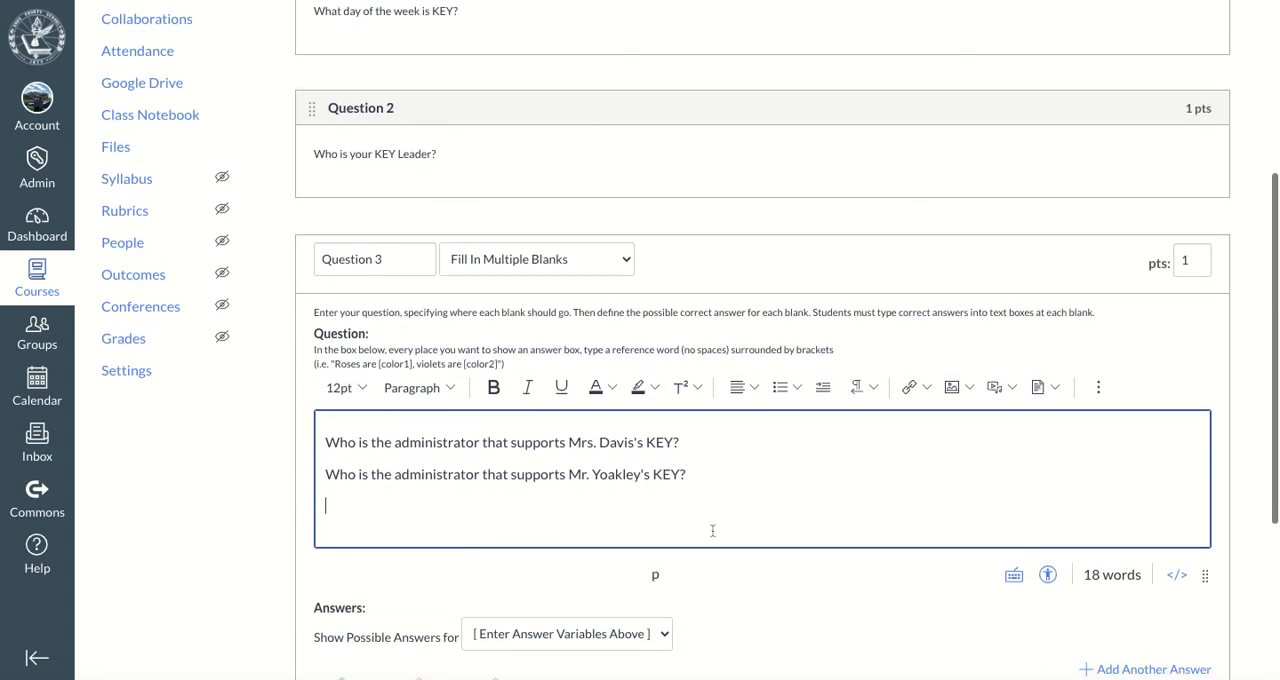
# Append a blank to each line of Question 3, using that line's leader last name in square brackets as the reference word
pyautogui.scroll(-1, 700, 548)
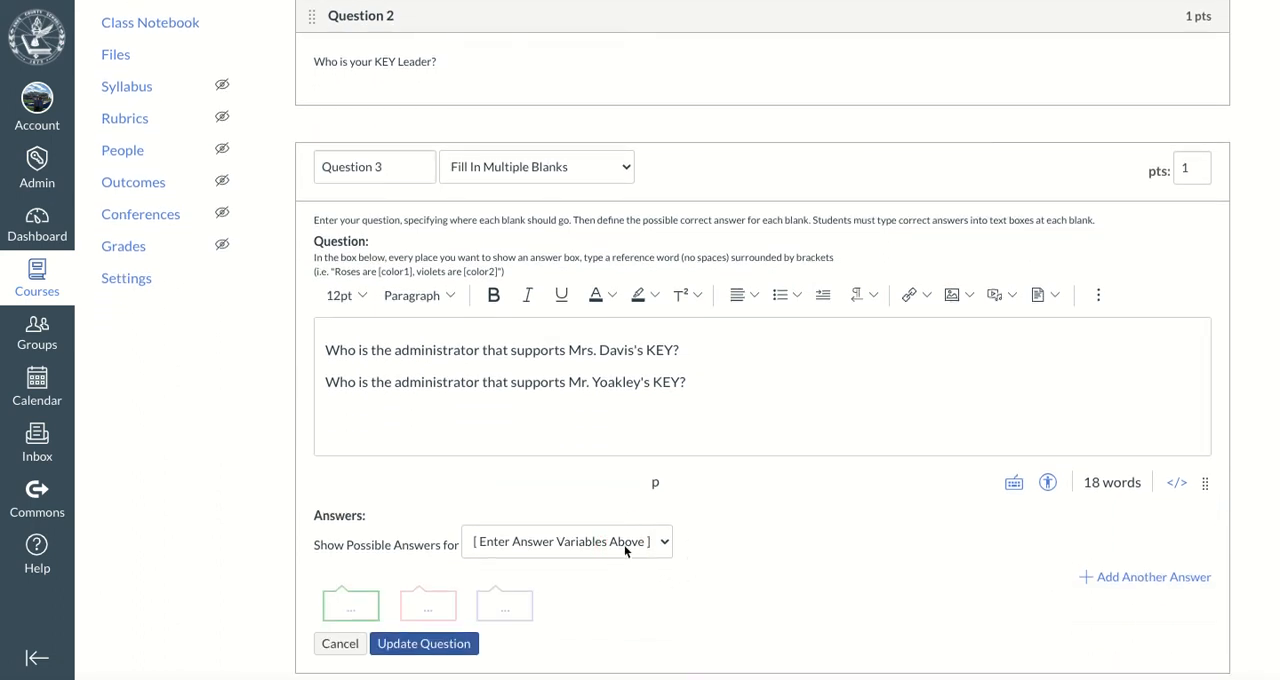
pyautogui.click(697, 346)
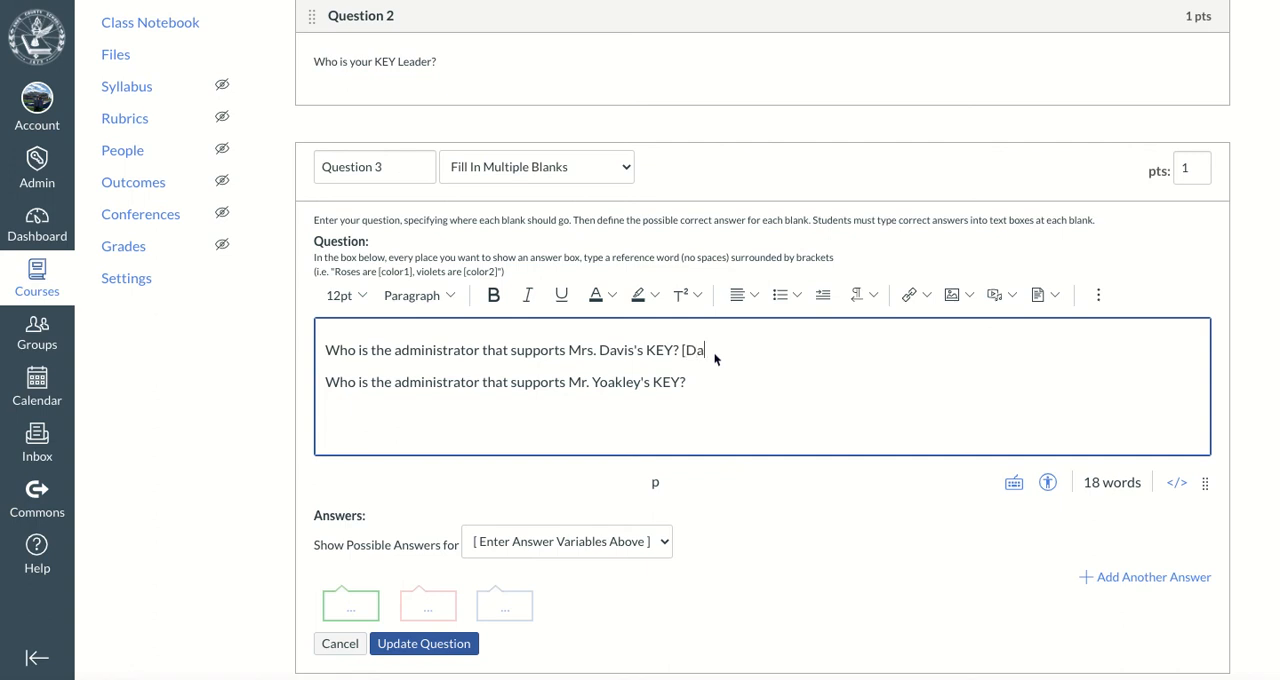
pyautogui.write('vis]')
pyautogui.click(700, 382)
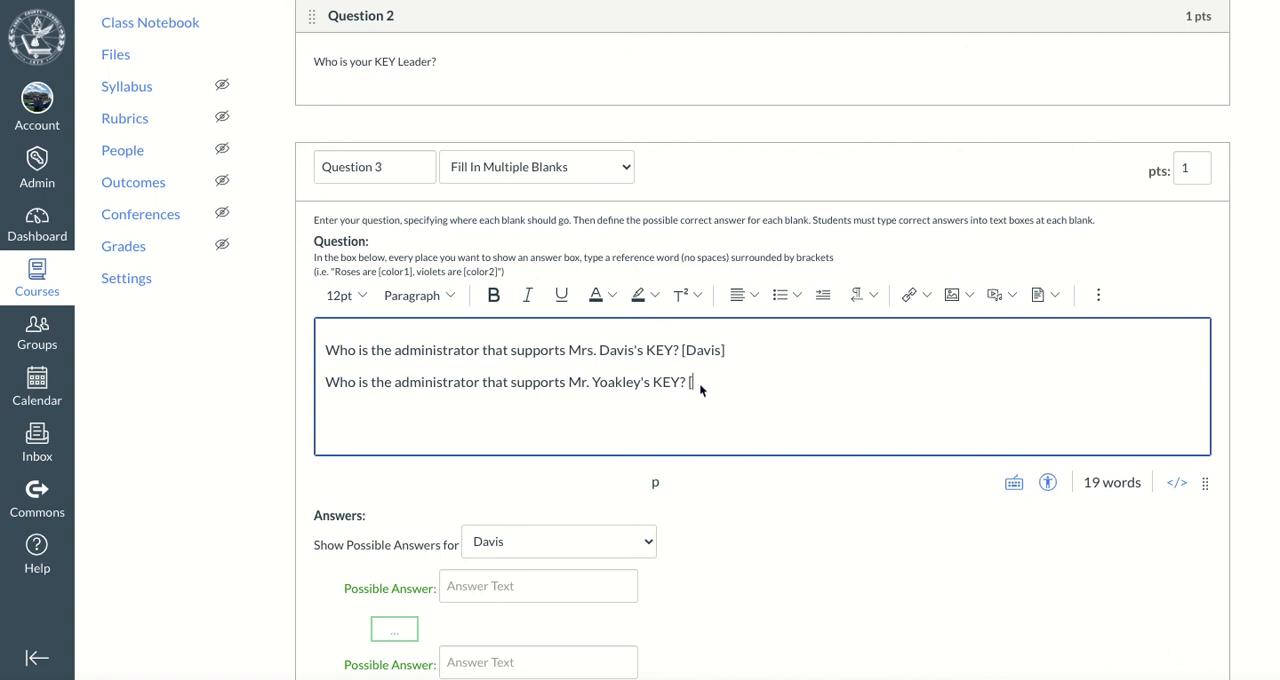
pyautogui.write('[Yoakley]')
# Enter the supporting administrator's last name as the first possible answer for the first line's blank
pyautogui.click(528, 542)
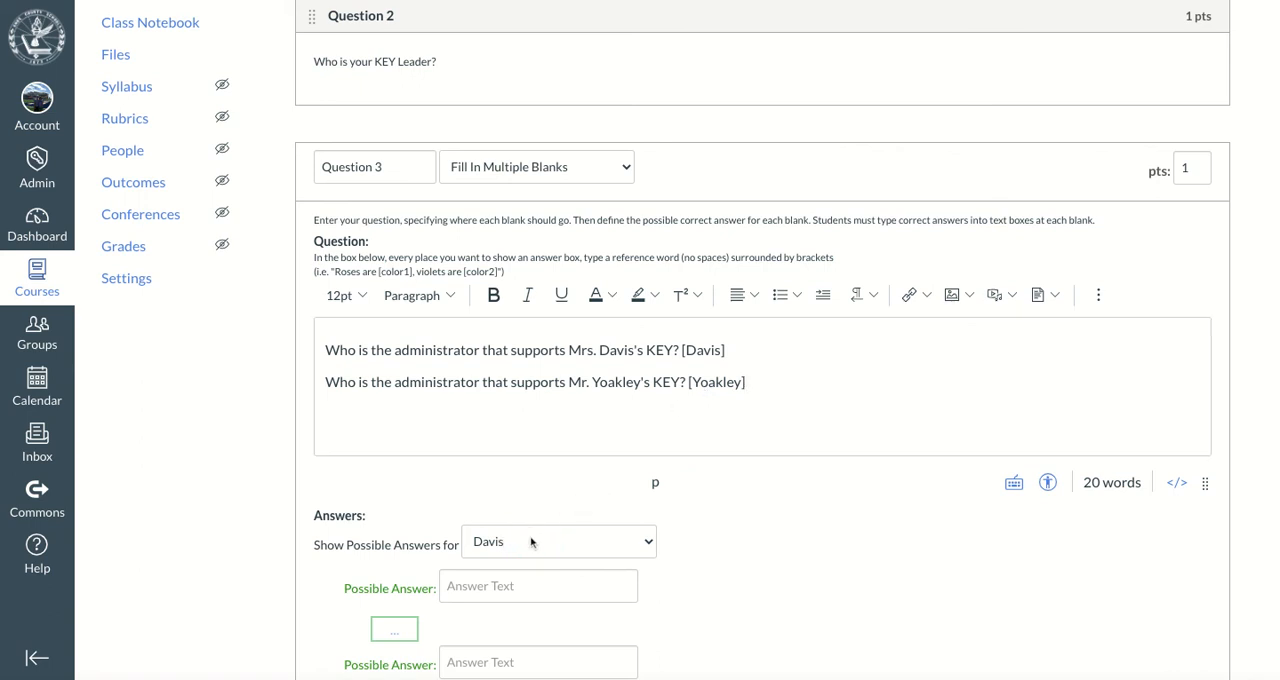
pyautogui.click(479, 585)
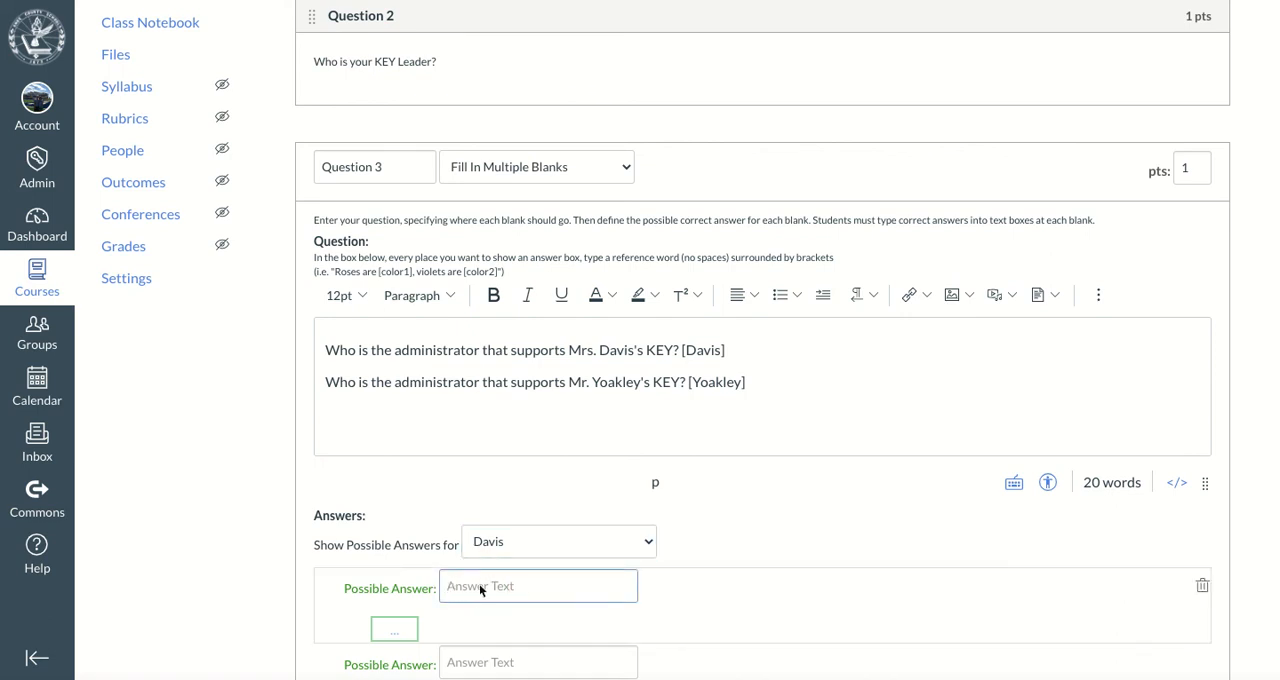
pyautogui.write('Foster')
# Switch to the second line's blank and enter its supporting administrator's last name as the first possible answer
pyautogui.scroll(-2, 723, 546)
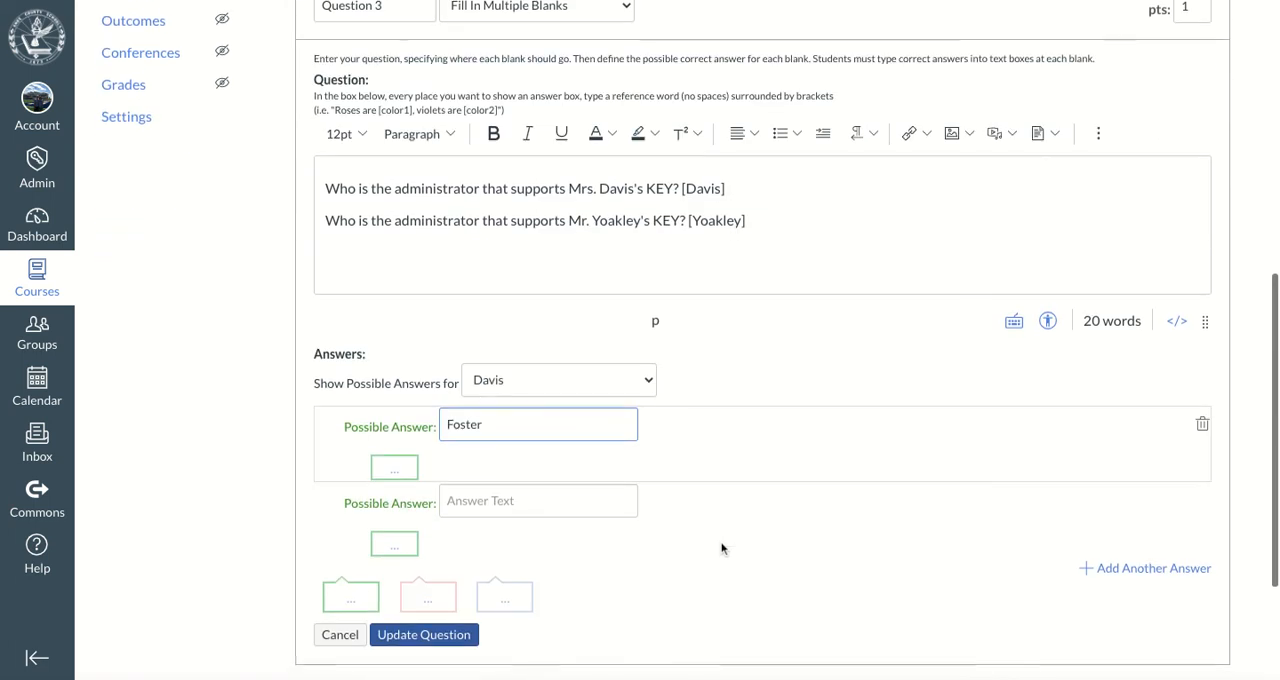
pyautogui.click(579, 380)
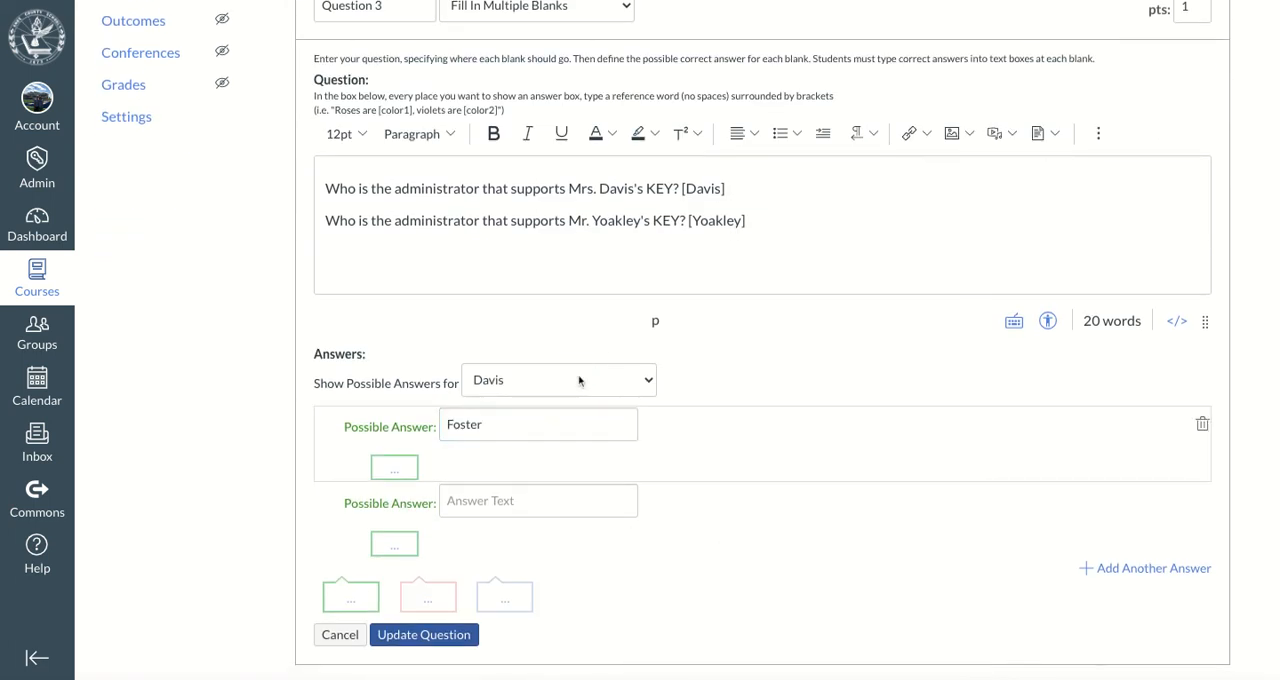
pyautogui.click(571, 403)
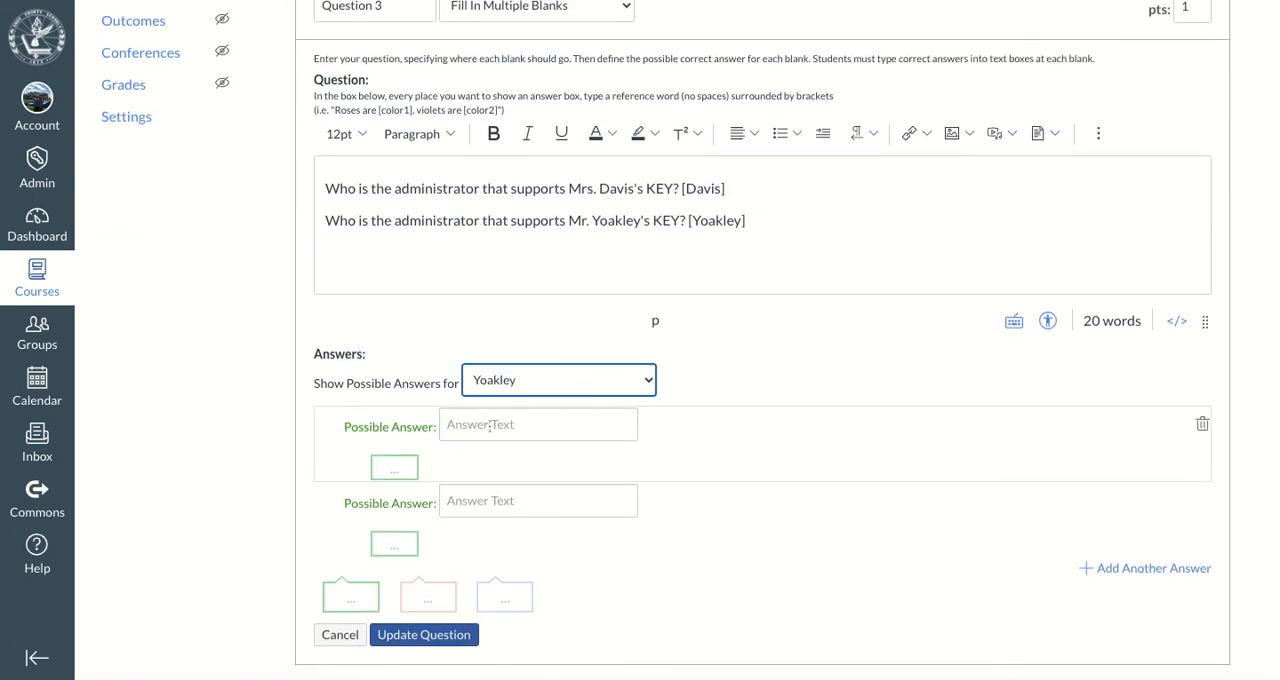
pyautogui.click(491, 424)
pyautogui.write('Newcomb')
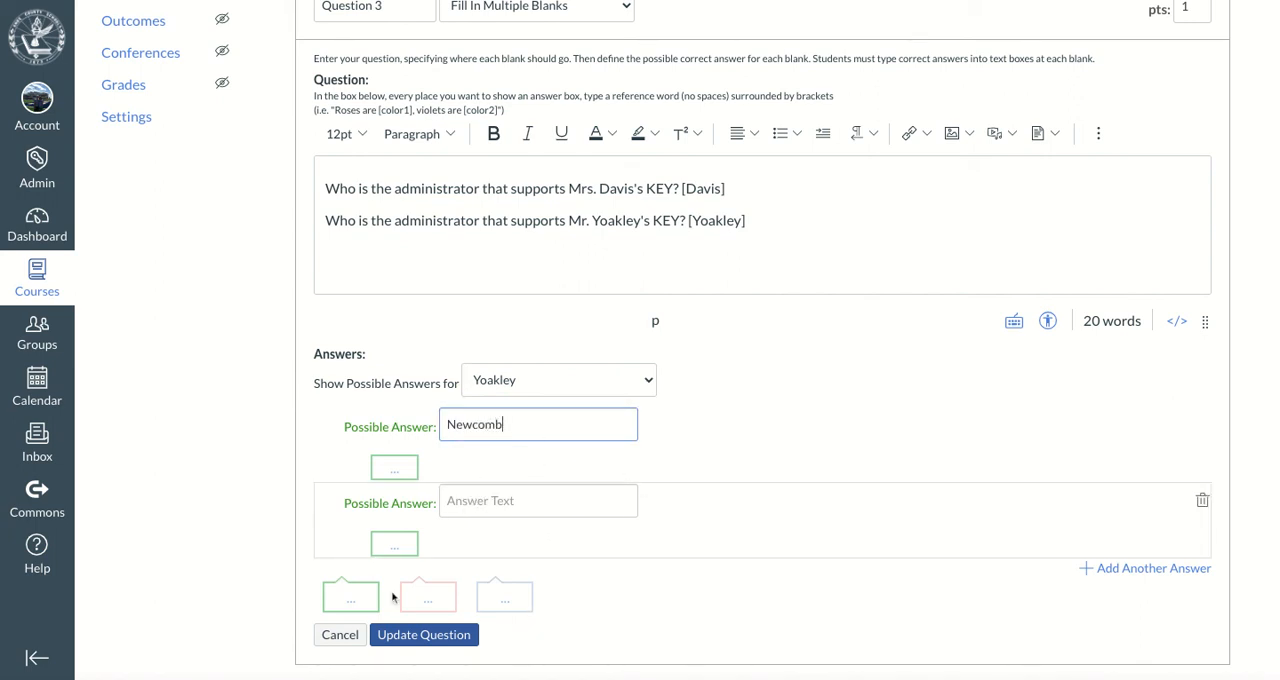
# Set Question 3's value to 2 points and save the question to the quiz
pyautogui.scroll(3, 886, 331)
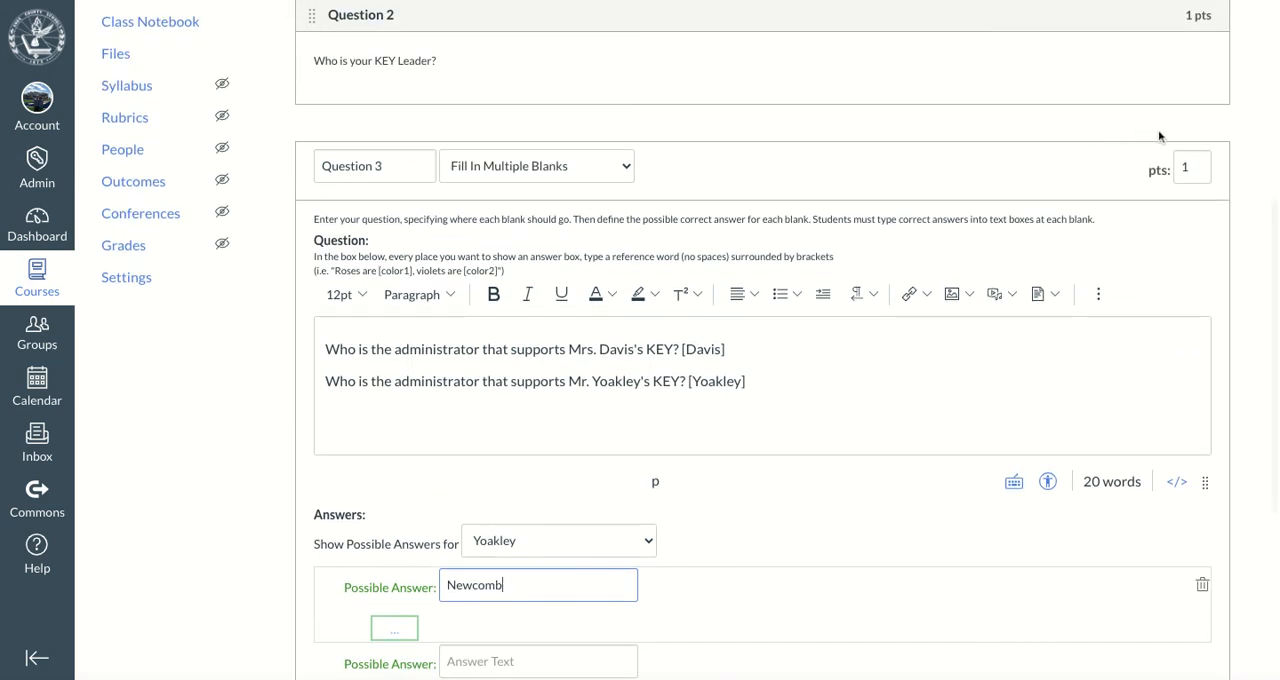
pyautogui.click(1193, 166)
pyautogui.press('BackSpace')
pyautogui.write('2')
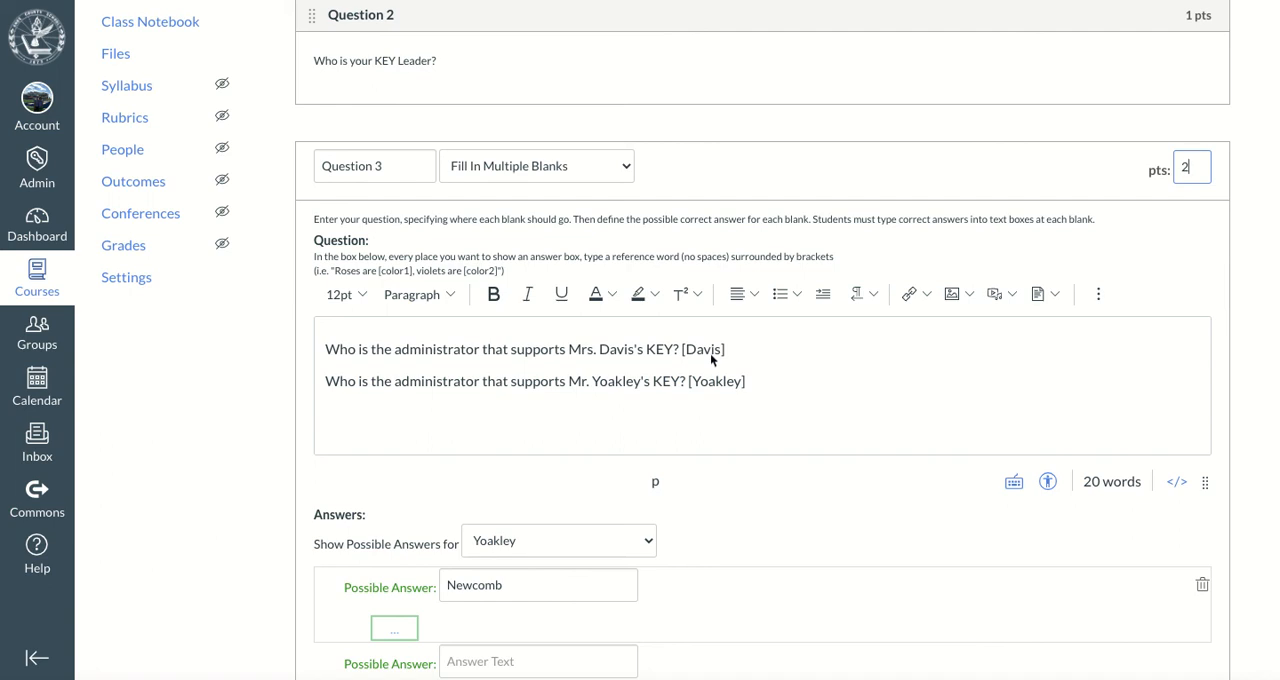
pyautogui.scroll(-3, 710, 353)
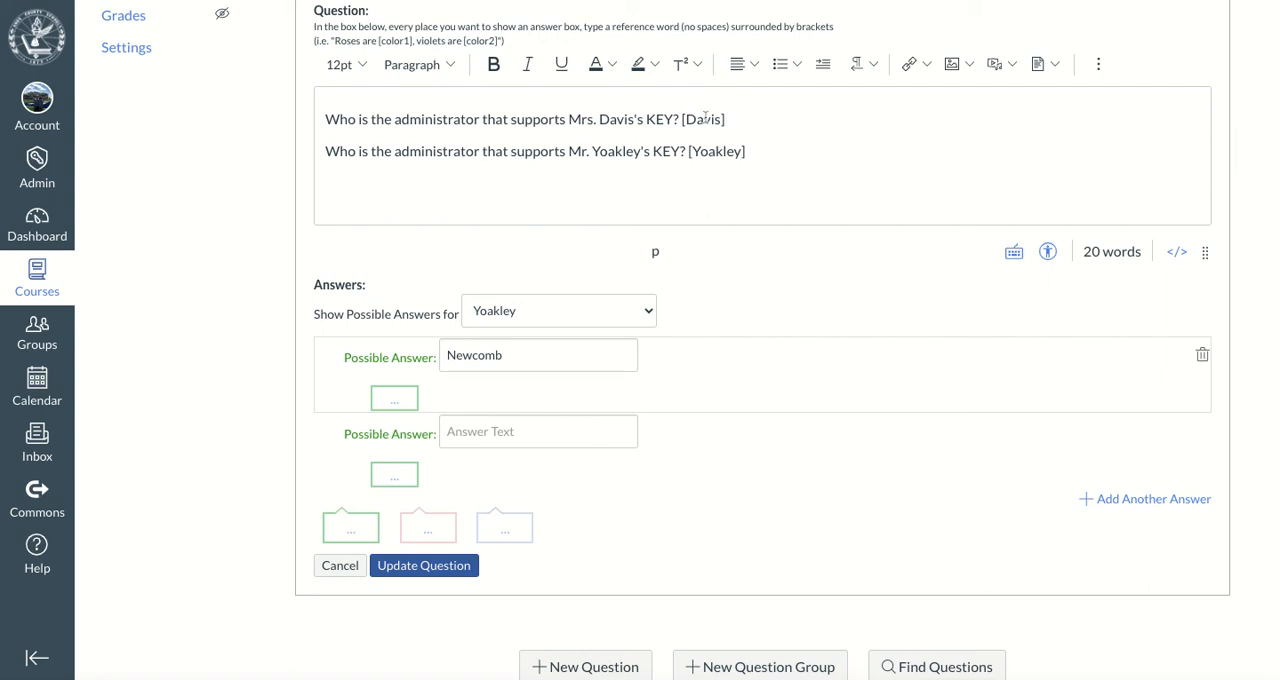
pyautogui.click(429, 577)
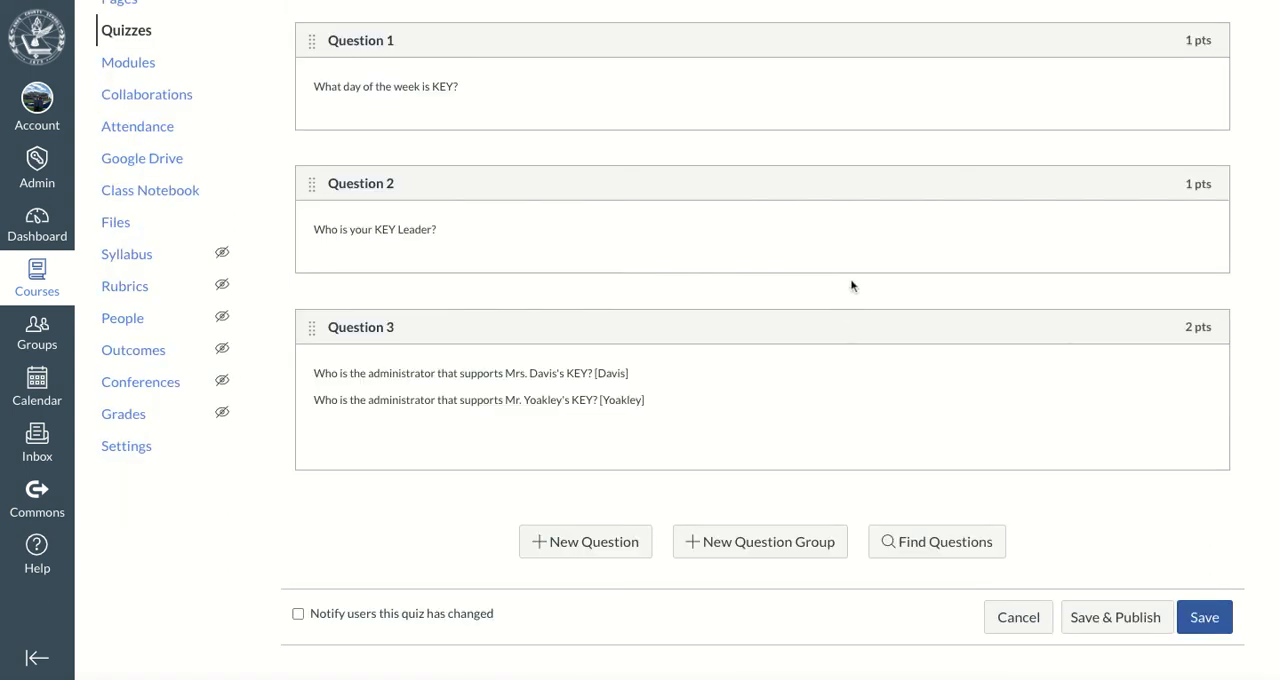